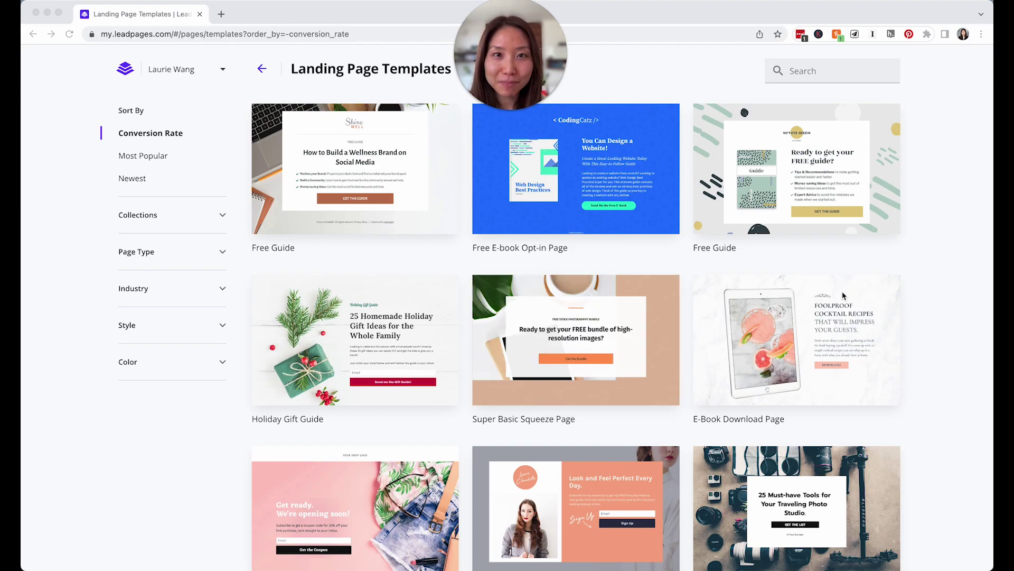
Start a page from the Shine Well Free Guide template named 'Social Media Email List Signup'.
scroll(843, 294, "down", 1)
scroll(843, 294, "down", 5)
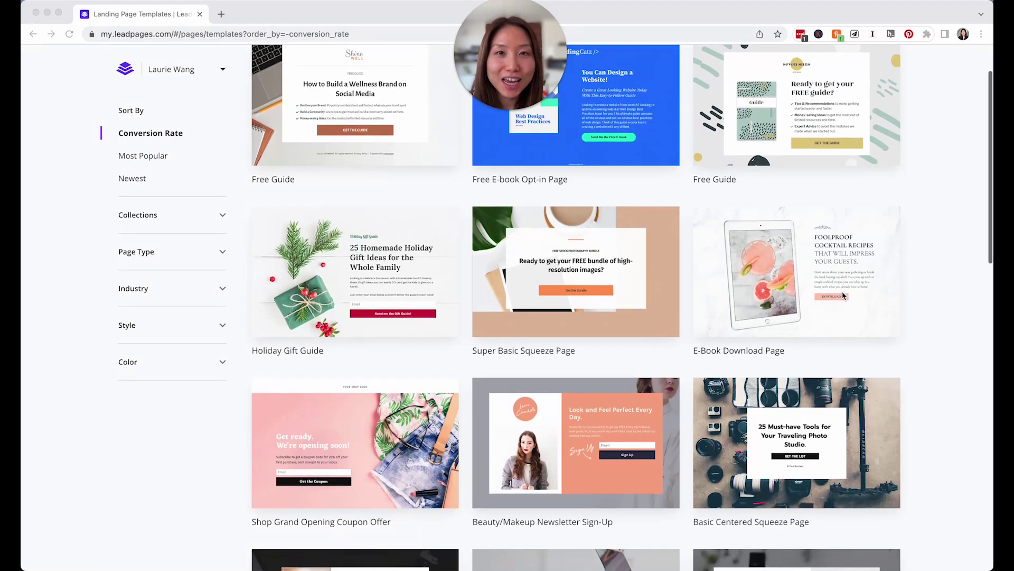
scroll(843, 294, "down", 1)
scroll(843, 295, "down", 2)
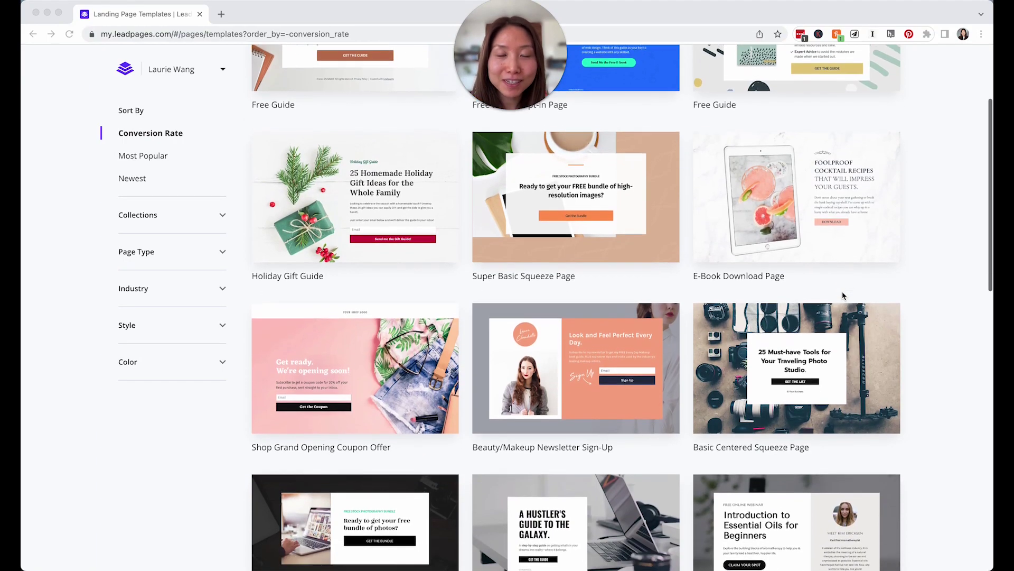
scroll(843, 295, "down", 2)
scroll(719, 258, "up", 8)
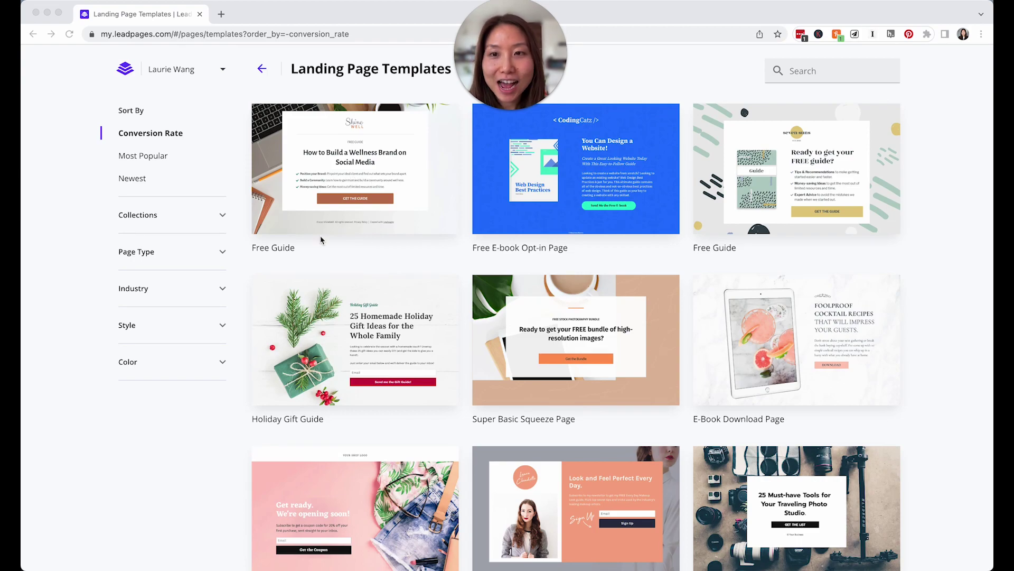
key("super+l")
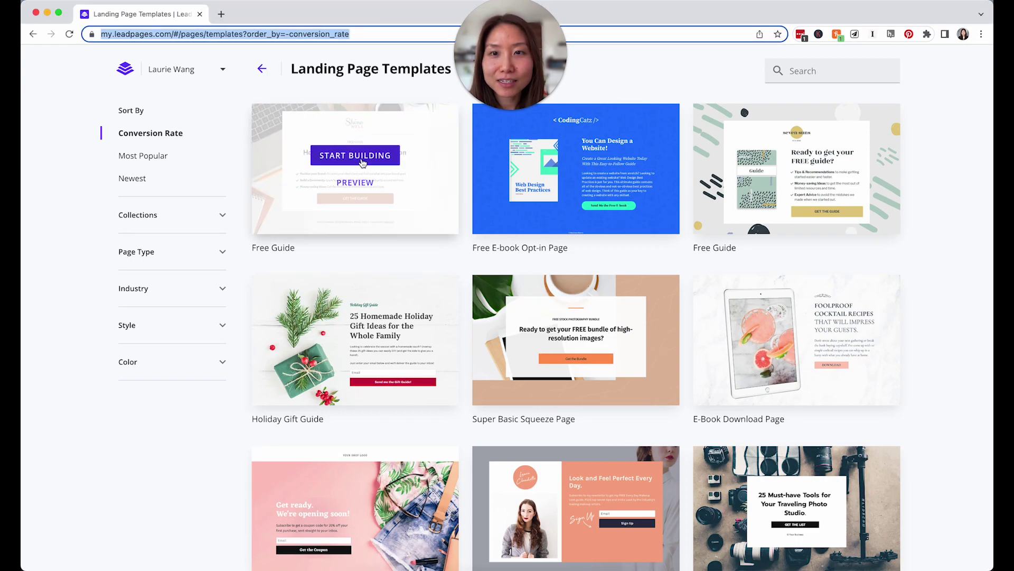
left_click(362, 162)
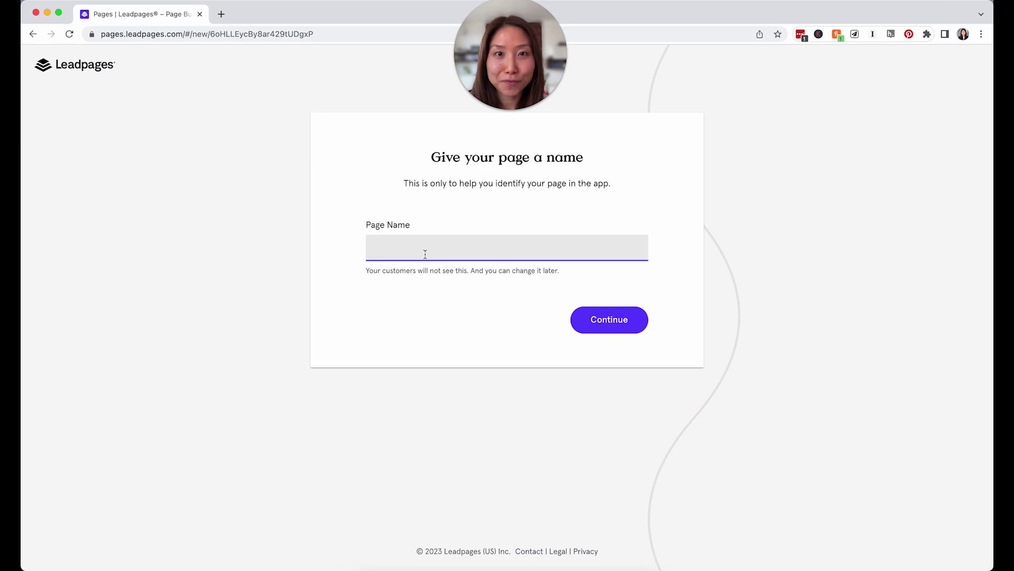
type("Social Media Email List Sig")
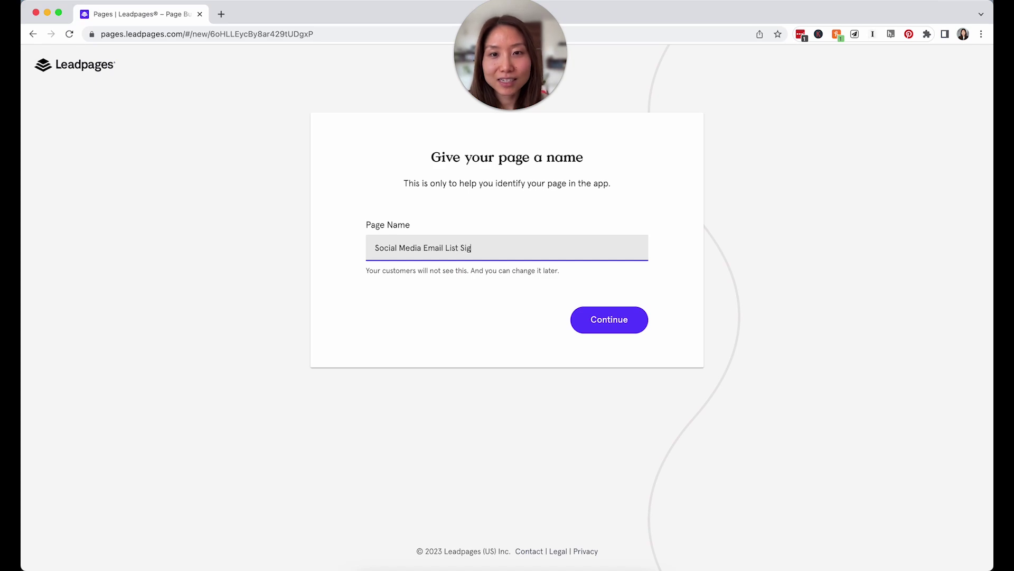
type("nup")
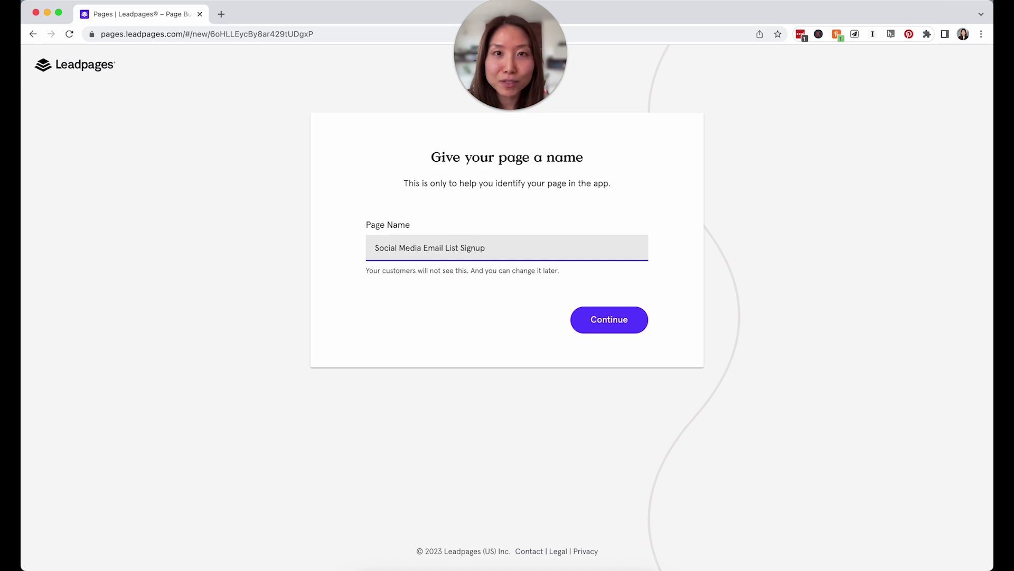
left_click(639, 325)
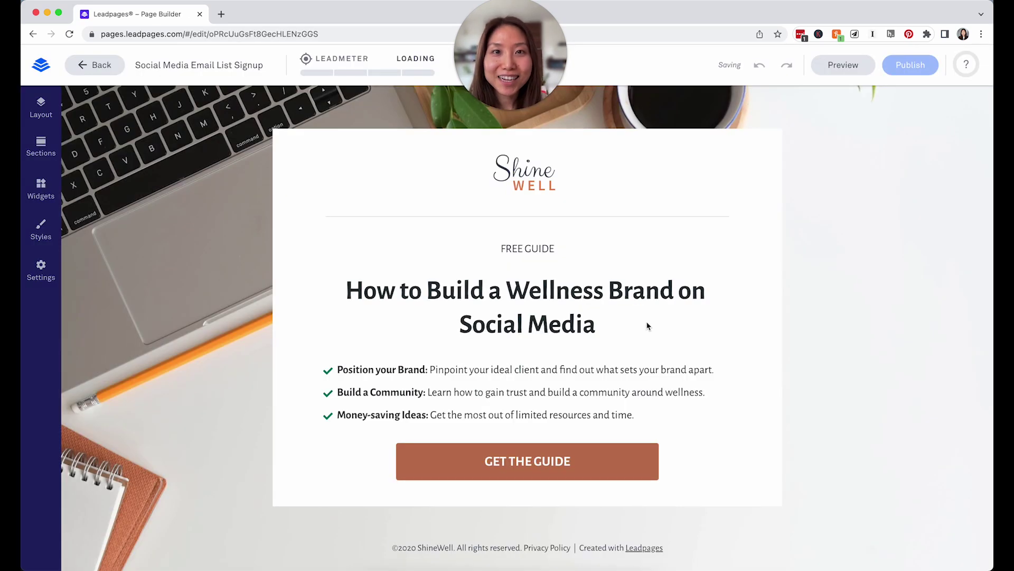
scroll(683, 341, "down", 5)
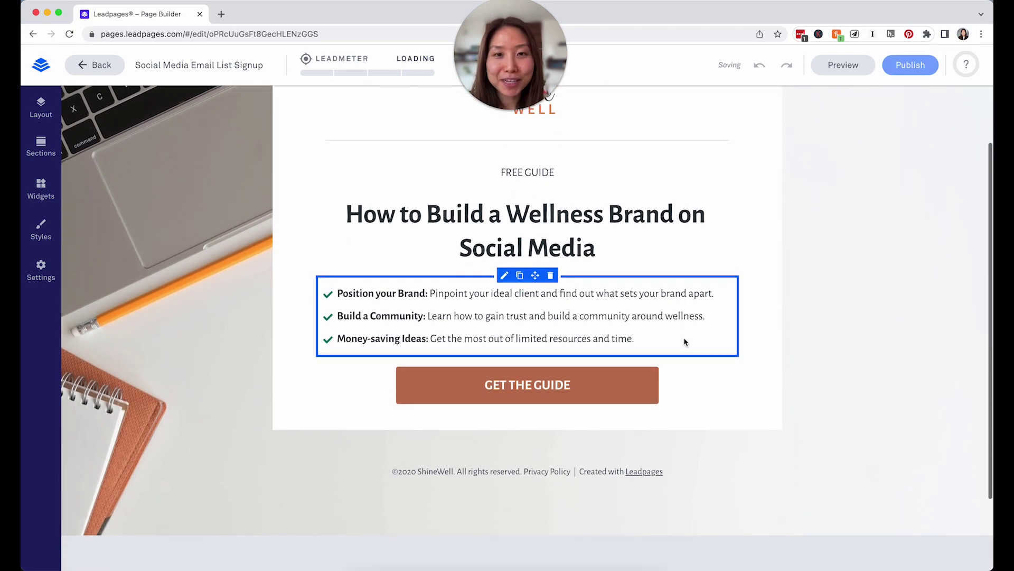
scroll(684, 342, "up", 5)
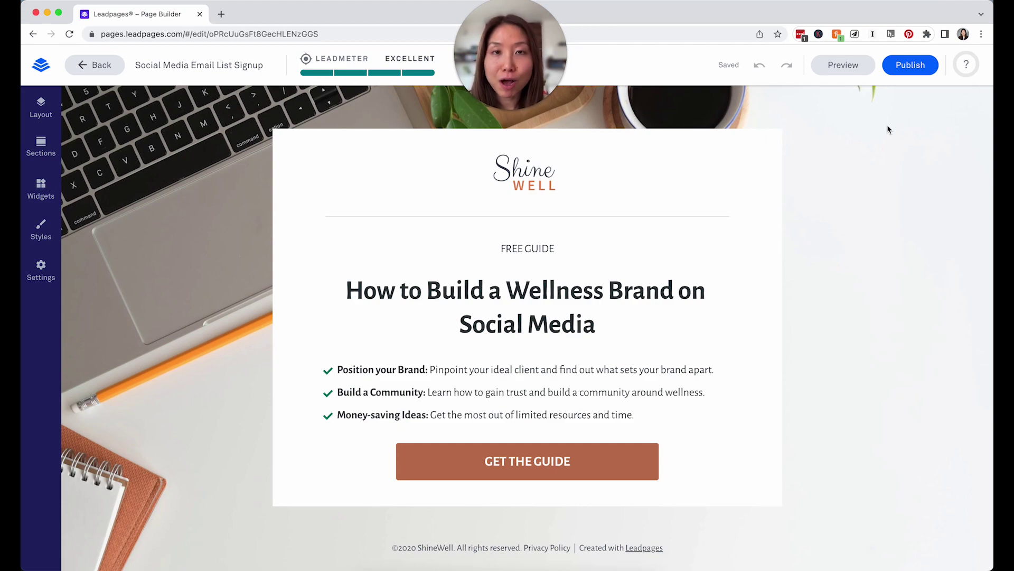
mouse_move(652, 184)
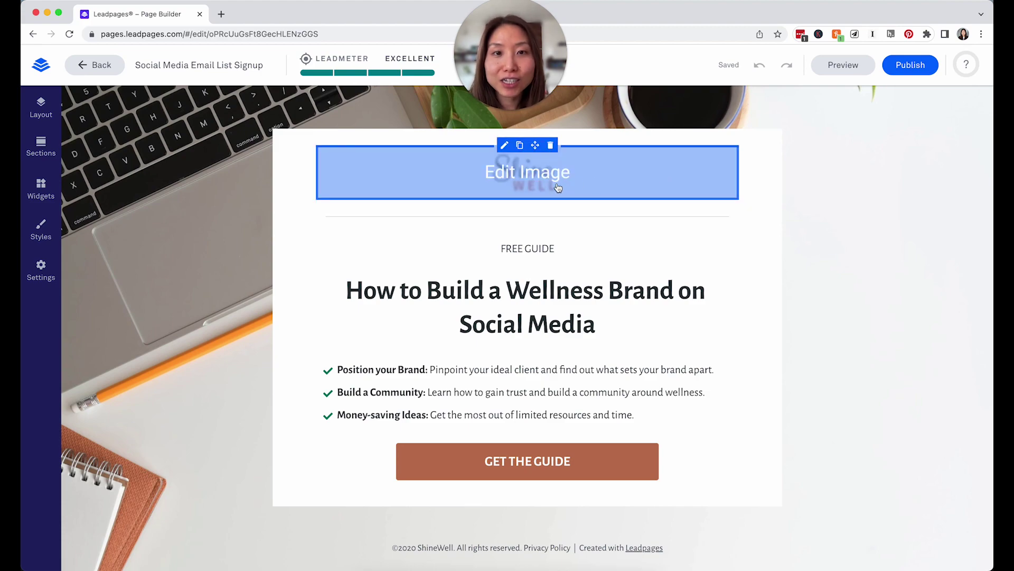
left_click(526, 179)
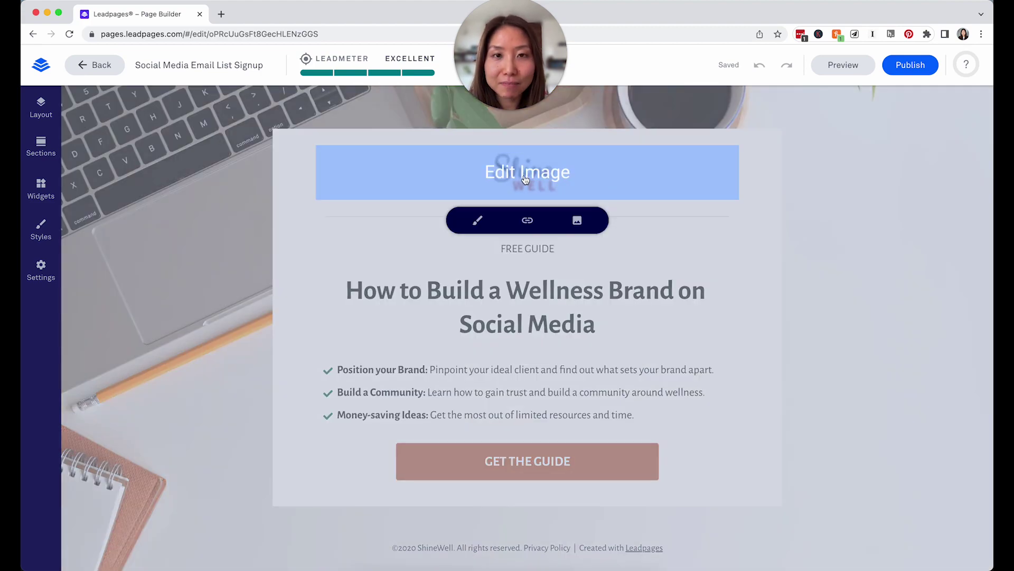
left_click(577, 221)
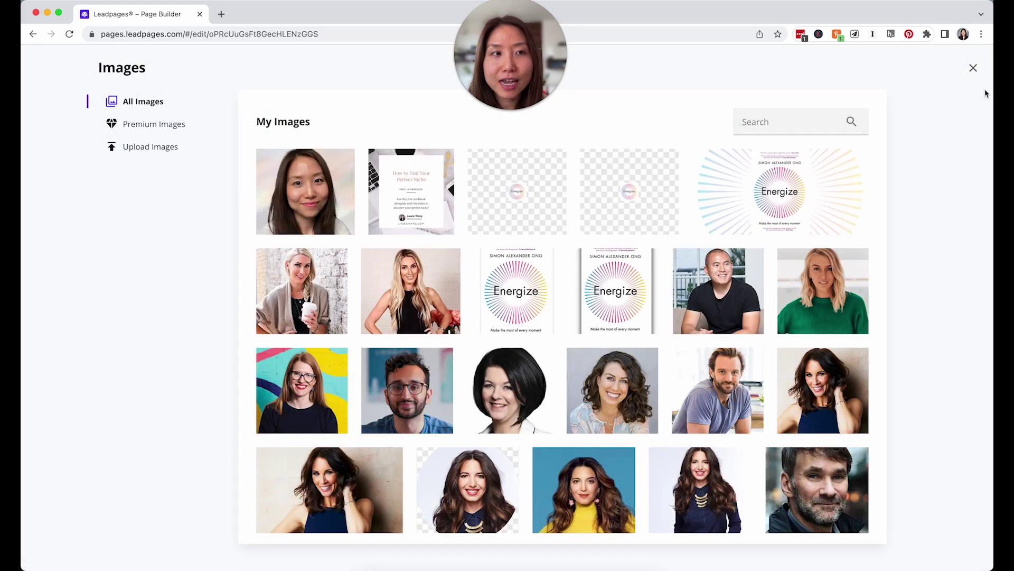
left_click(973, 67)
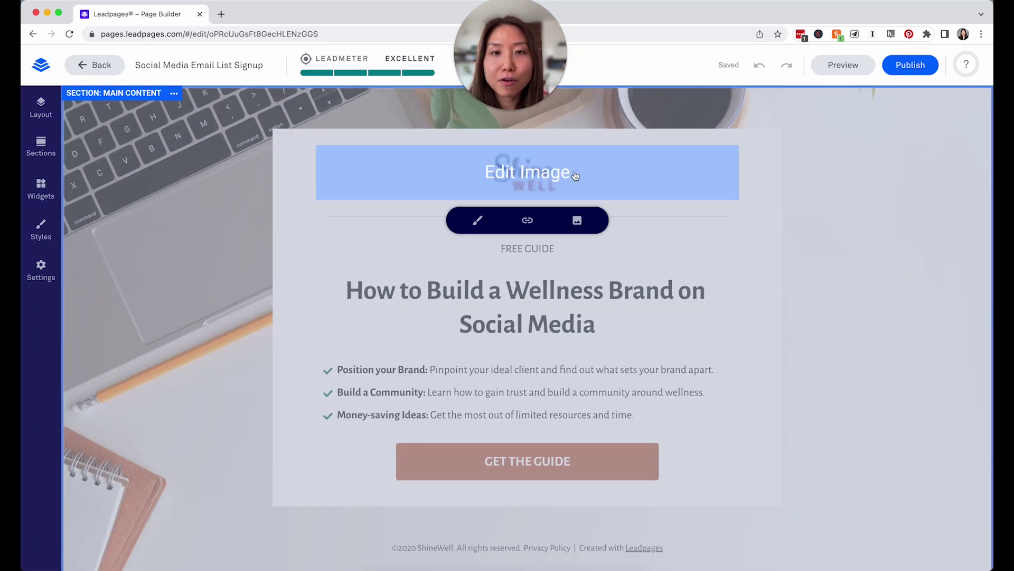
left_click(750, 242)
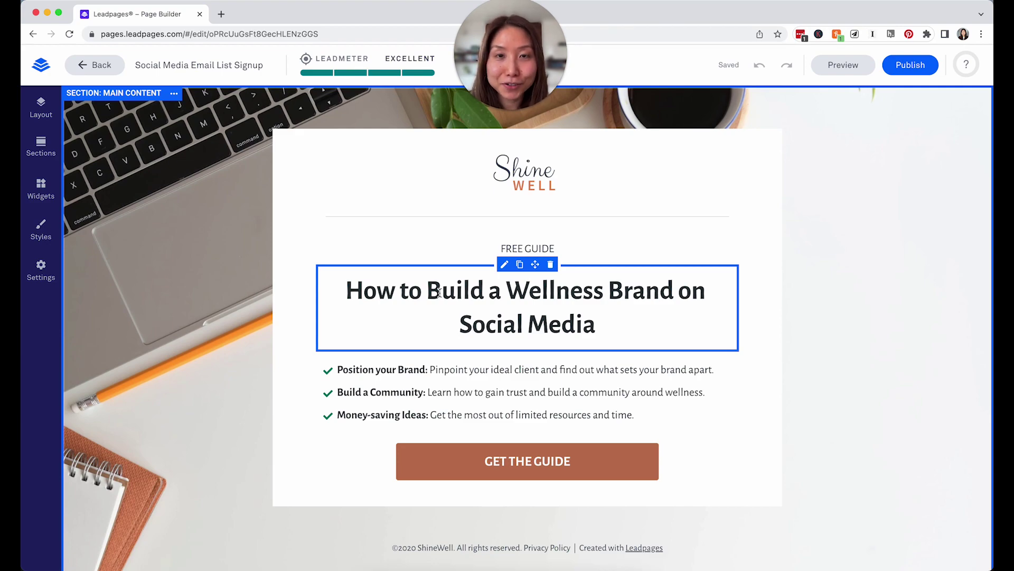
Edit the headline wording, adding 'Brand on' and 'Online' and fixing a typo.
left_click(599, 327)
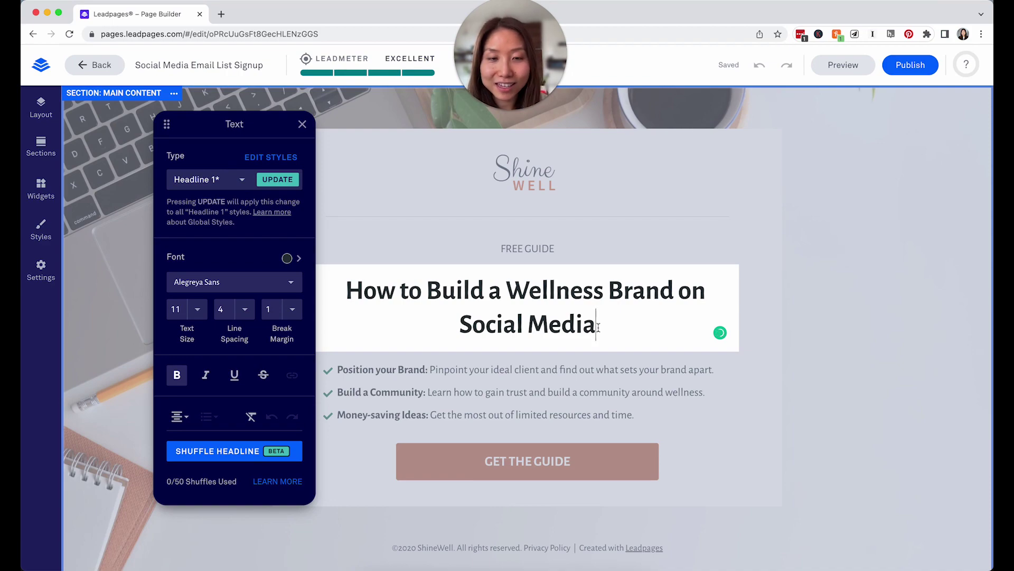
type("Br")
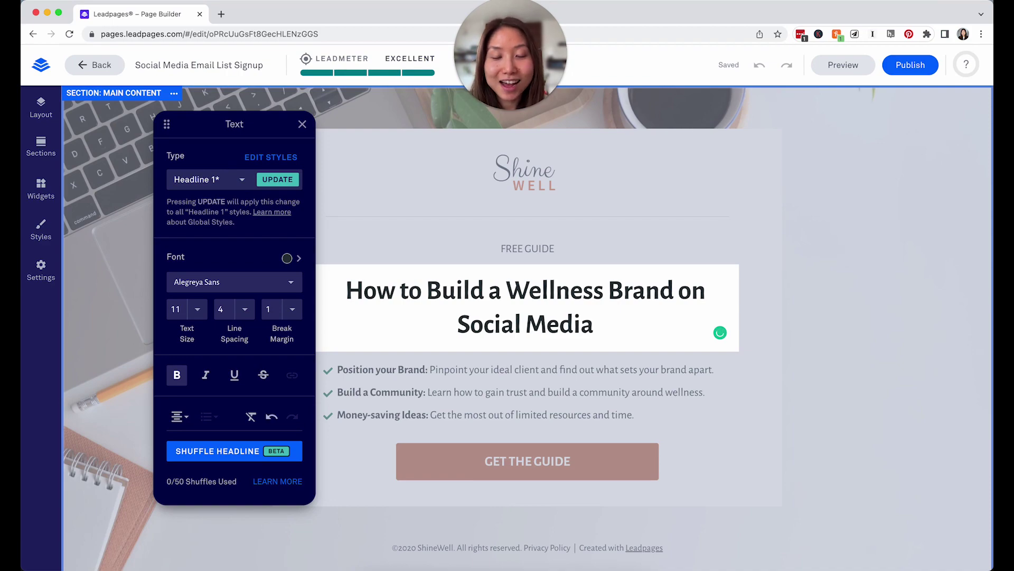
type("and on")
key("BackSpace")
key("BackSpace")
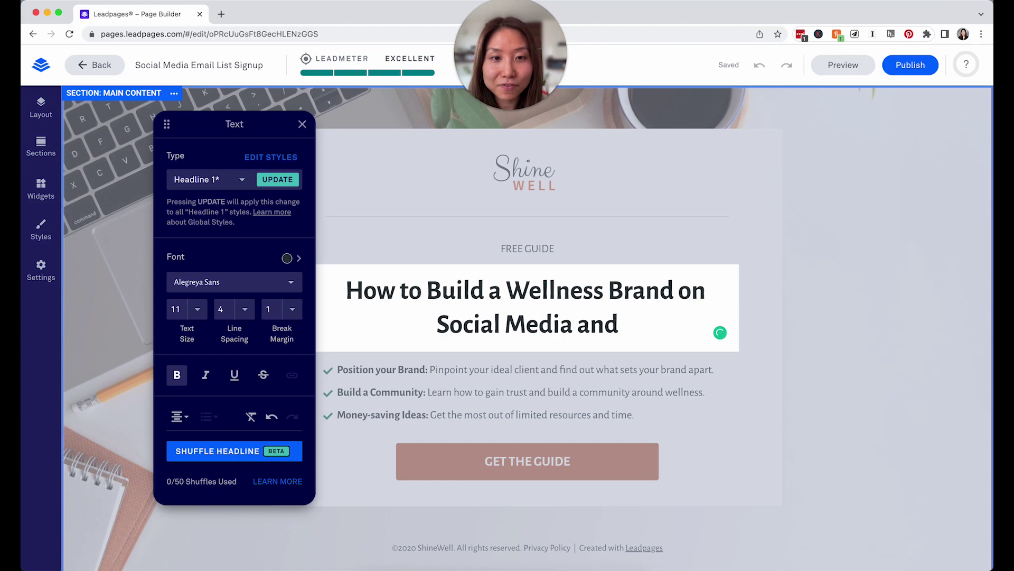
type("Online")
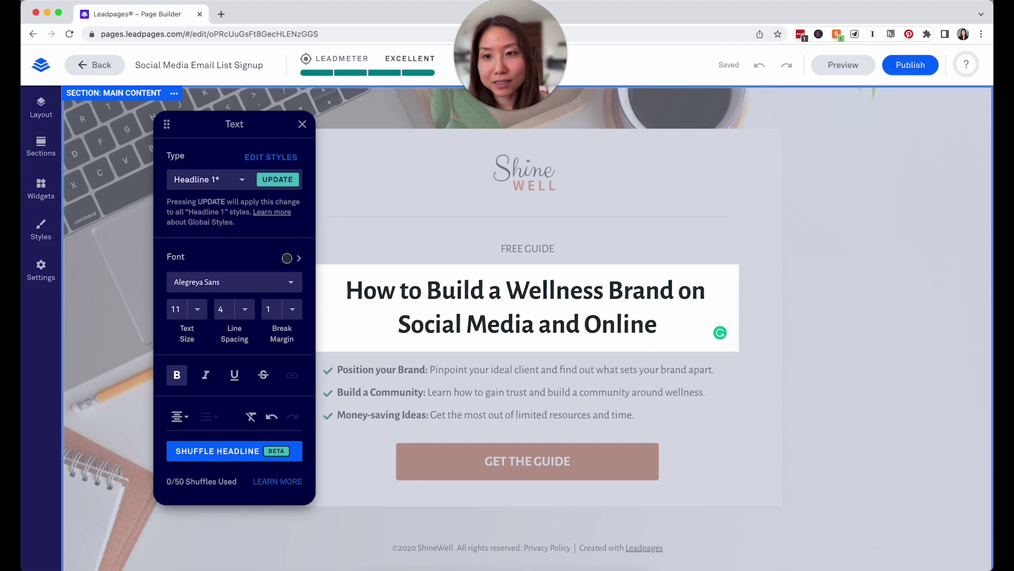
Review the headline's font and size options, then set its line spacing to 4.
left_click(280, 284)
left_click(194, 314)
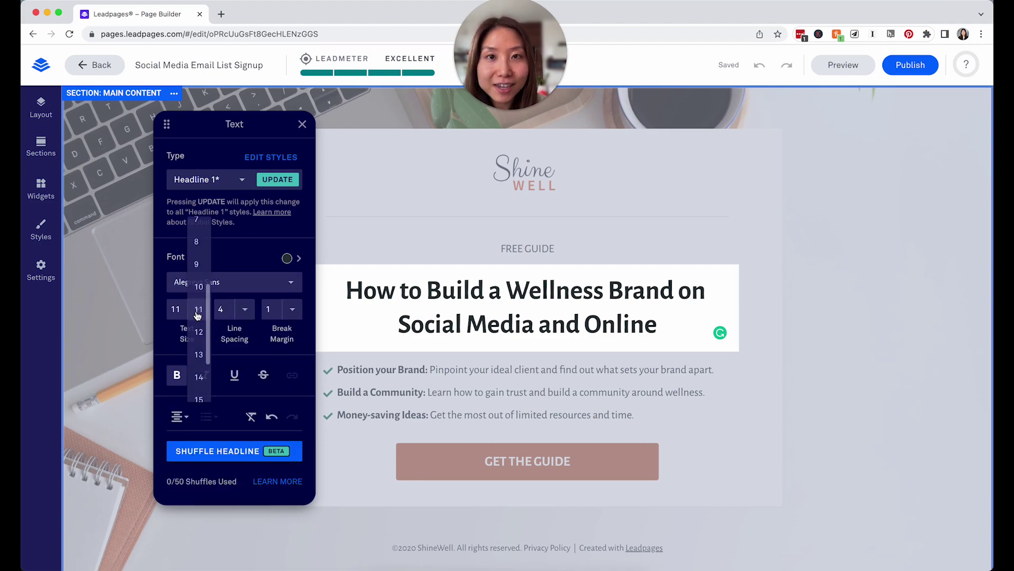
left_click(251, 316)
left_click(251, 315)
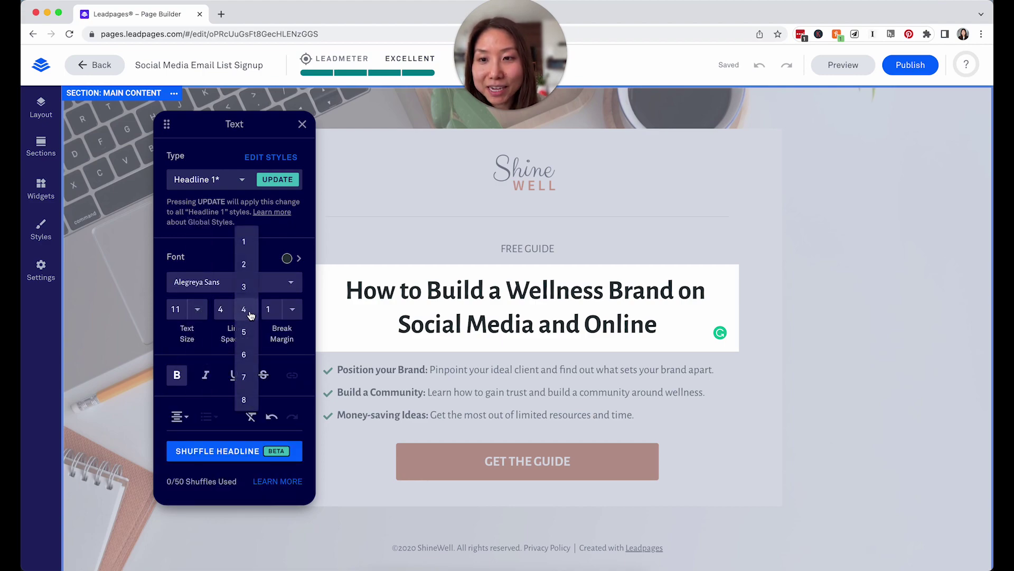
left_click(252, 361)
left_click(248, 317)
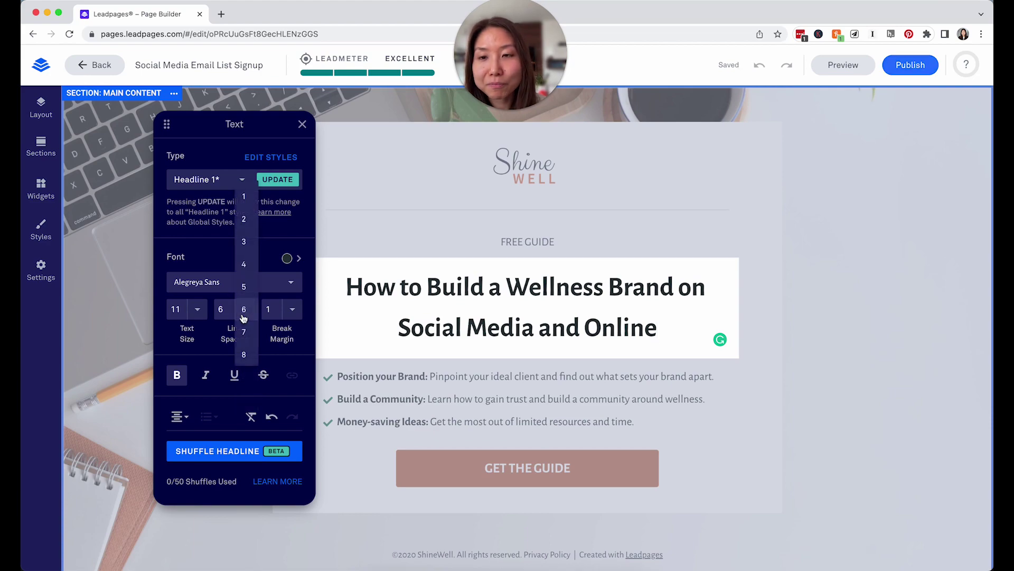
left_click(249, 221)
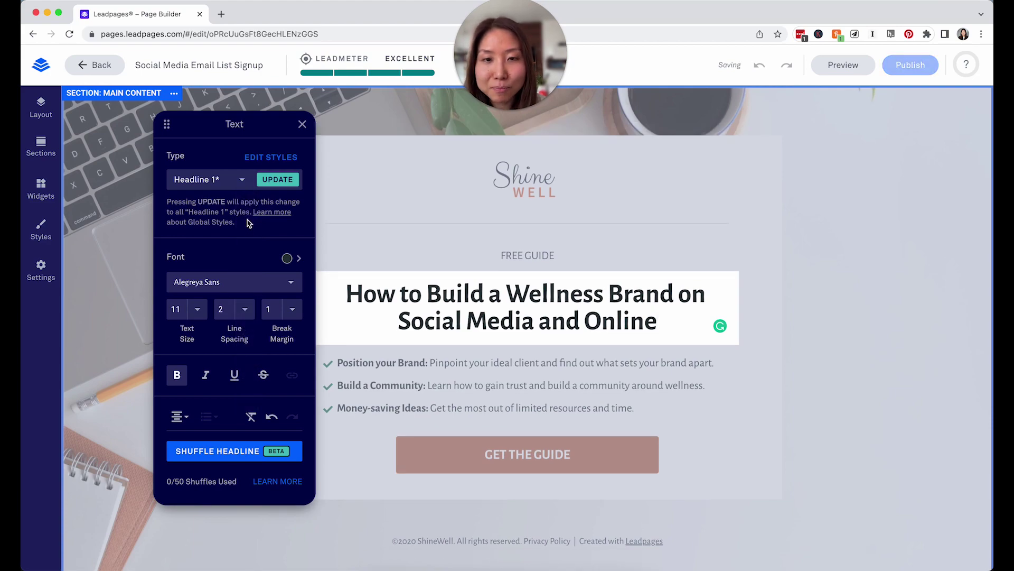
left_click(251, 308)
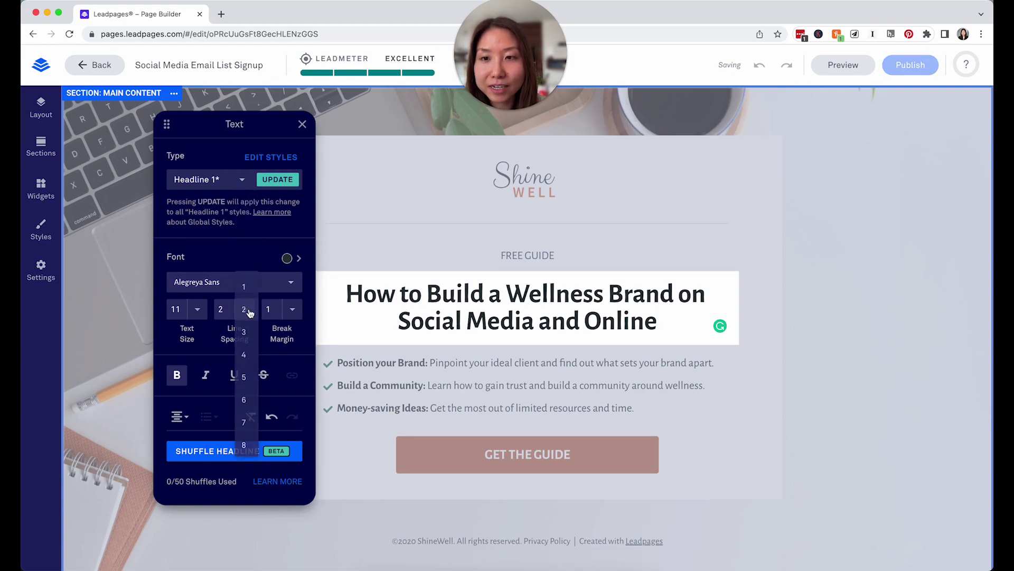
left_click(249, 354)
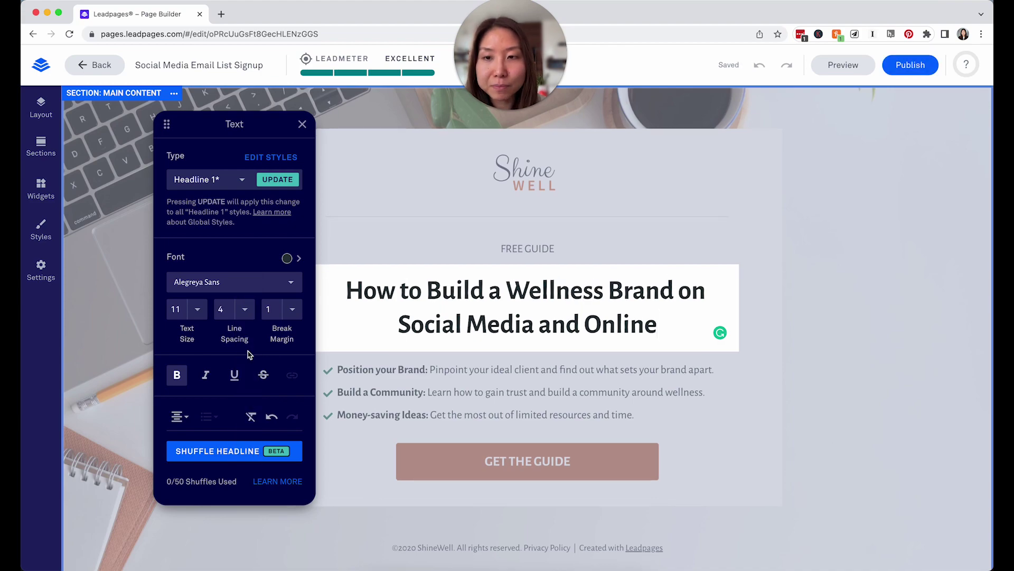
Keep the headline's break margin at 1 after trying 5, and generate an alternative headline.
left_click(292, 310)
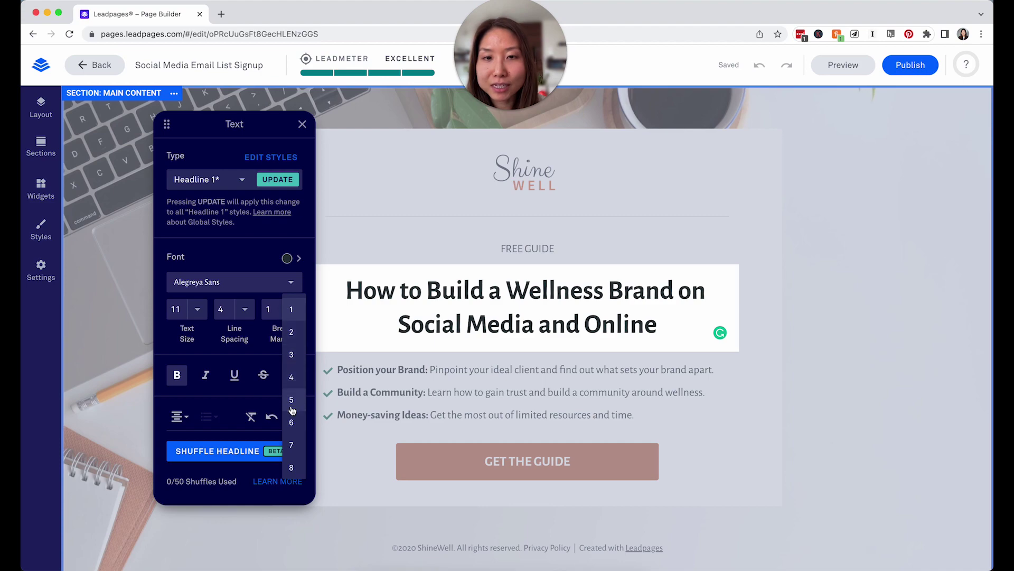
left_click(292, 400)
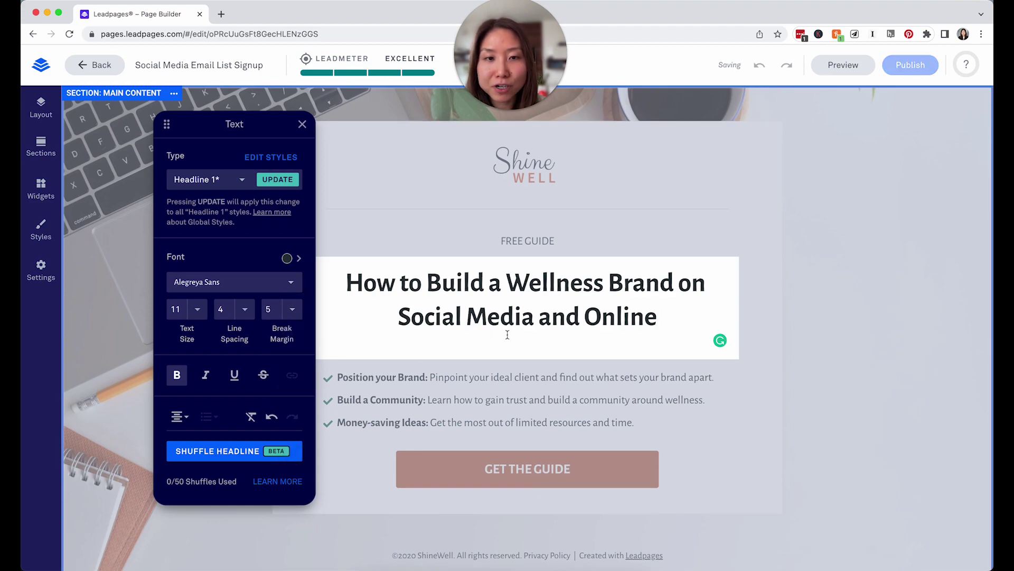
left_click(292, 309)
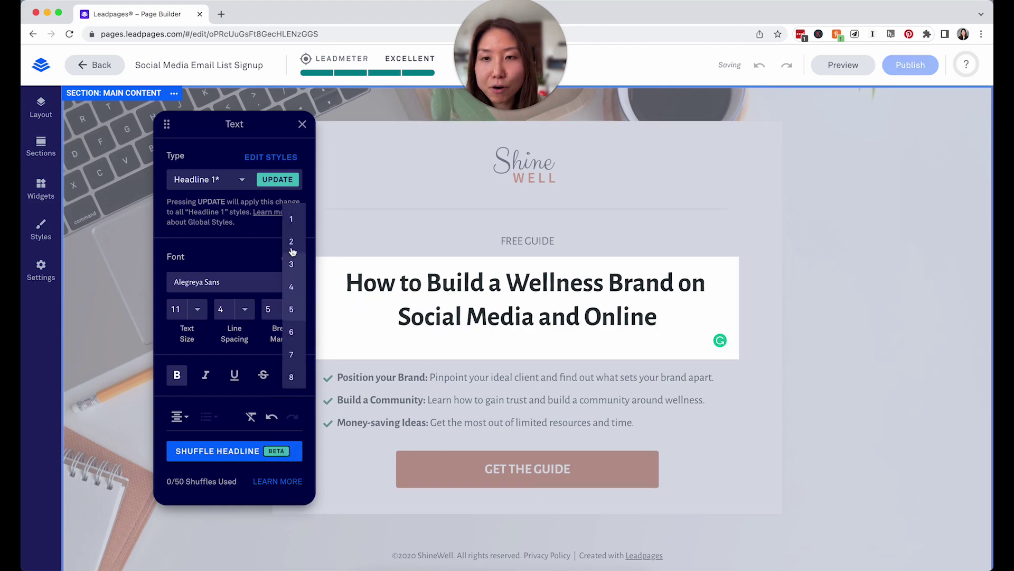
left_click(291, 219)
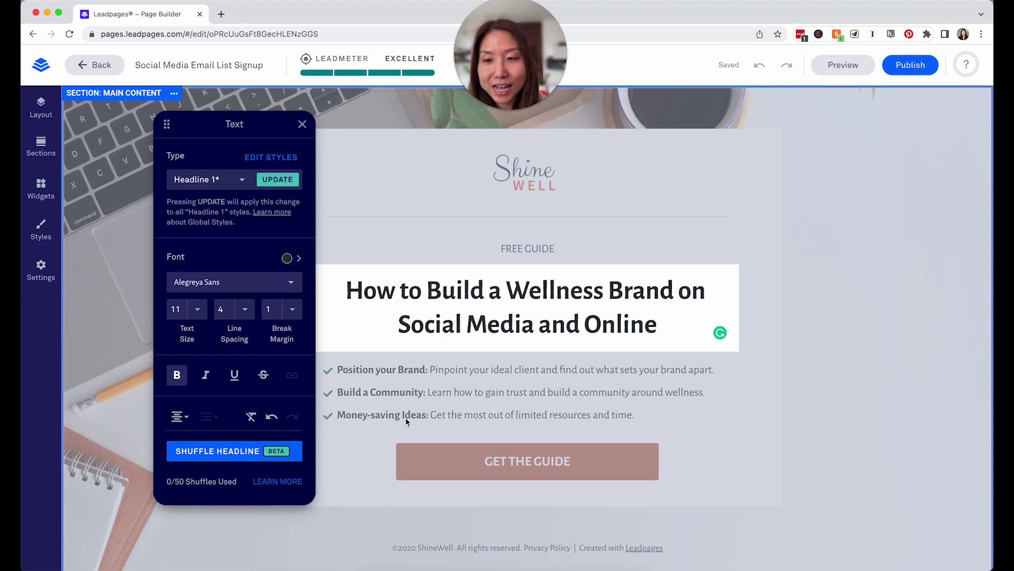
left_click(206, 378)
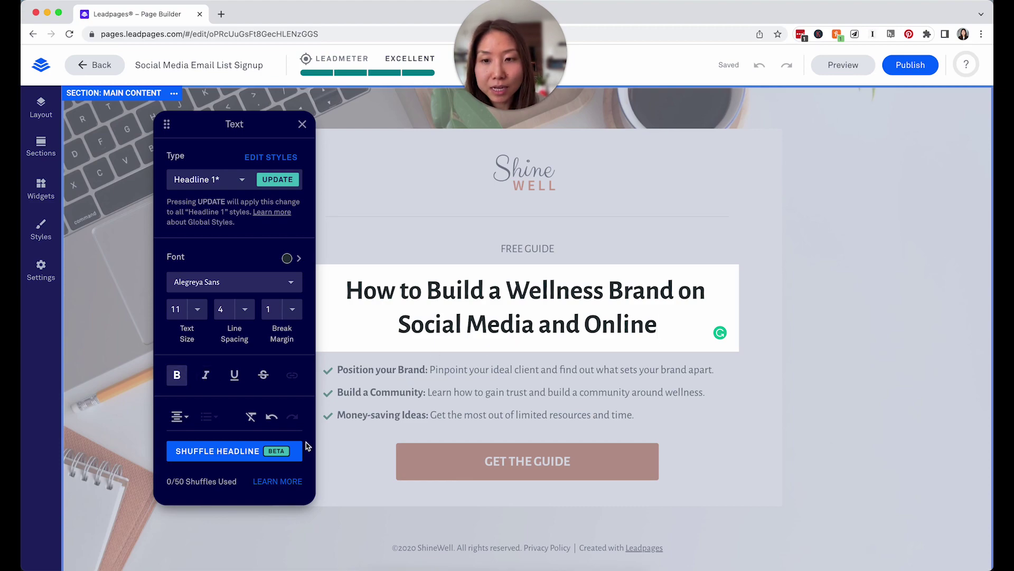
left_click(277, 453)
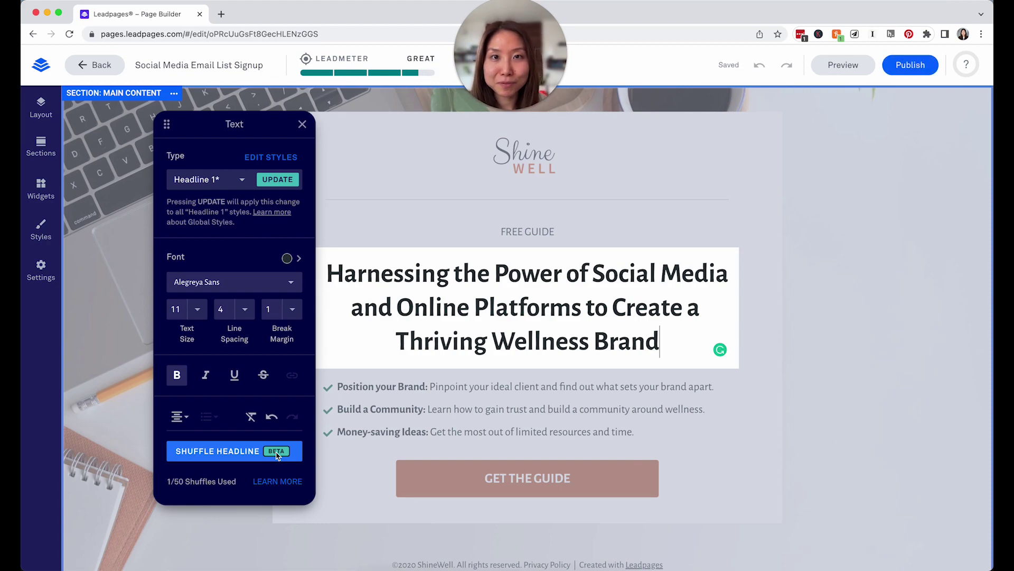
Shuffle headlines until it reads 'How to Build a Wellness Brand on Social Media', leaving Type unchanged.
left_click(277, 453)
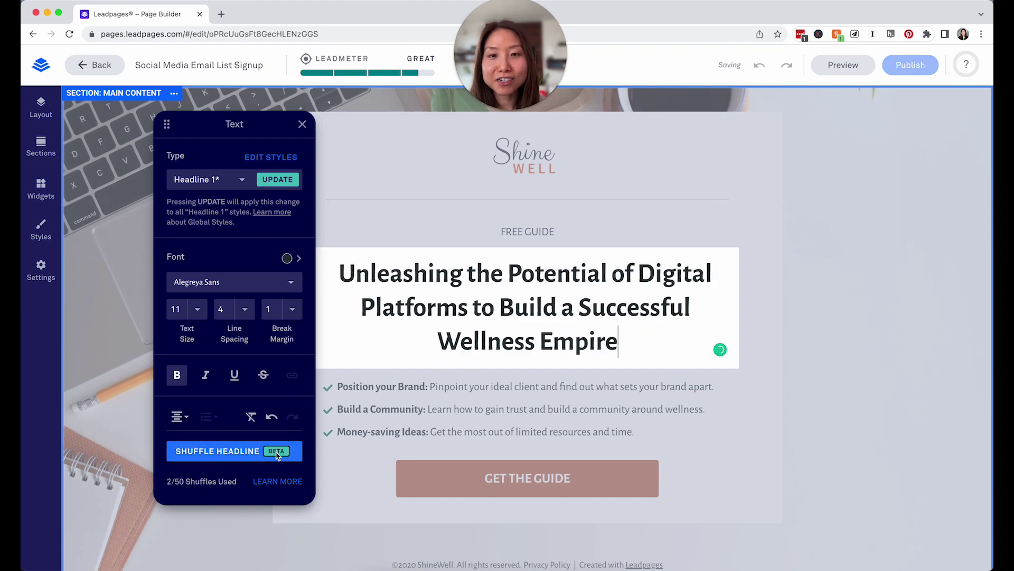
left_click(276, 452)
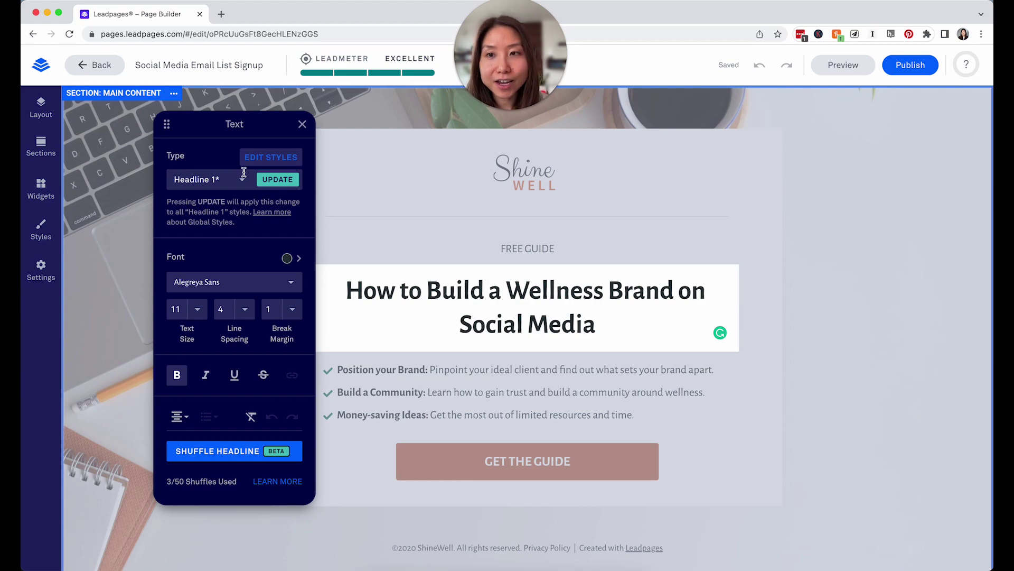
left_click(242, 179)
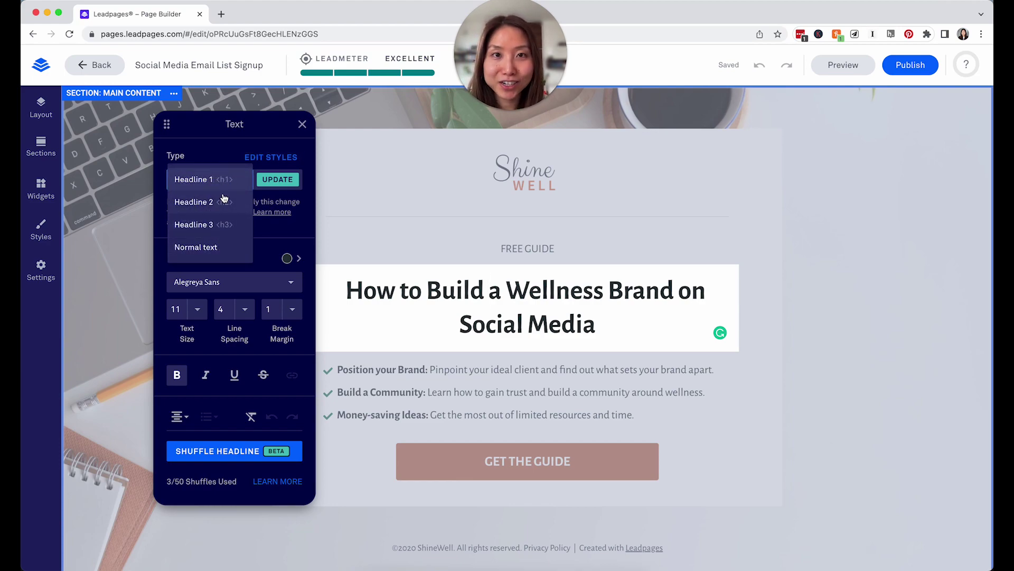
left_click(260, 137)
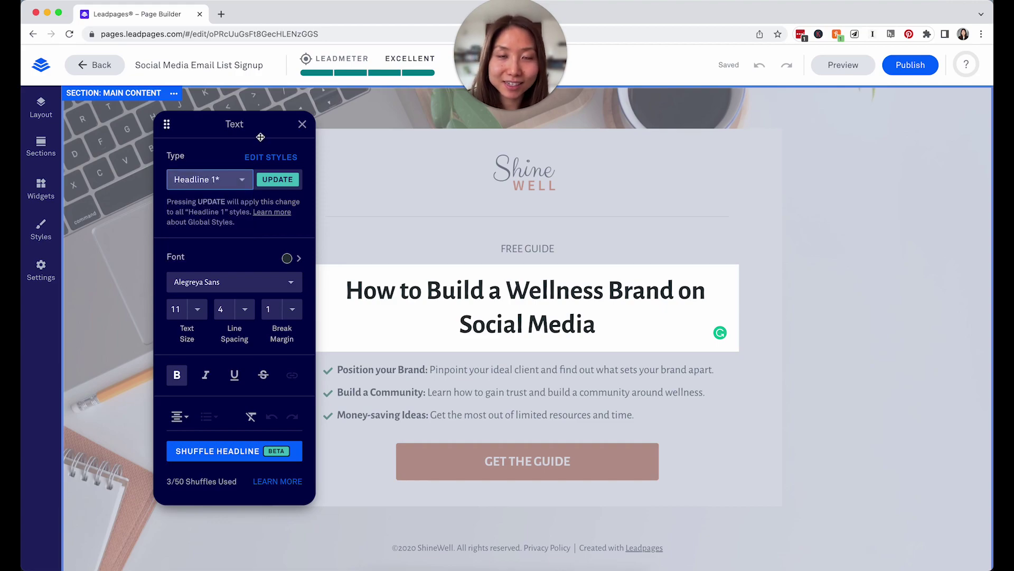
left_click(267, 157)
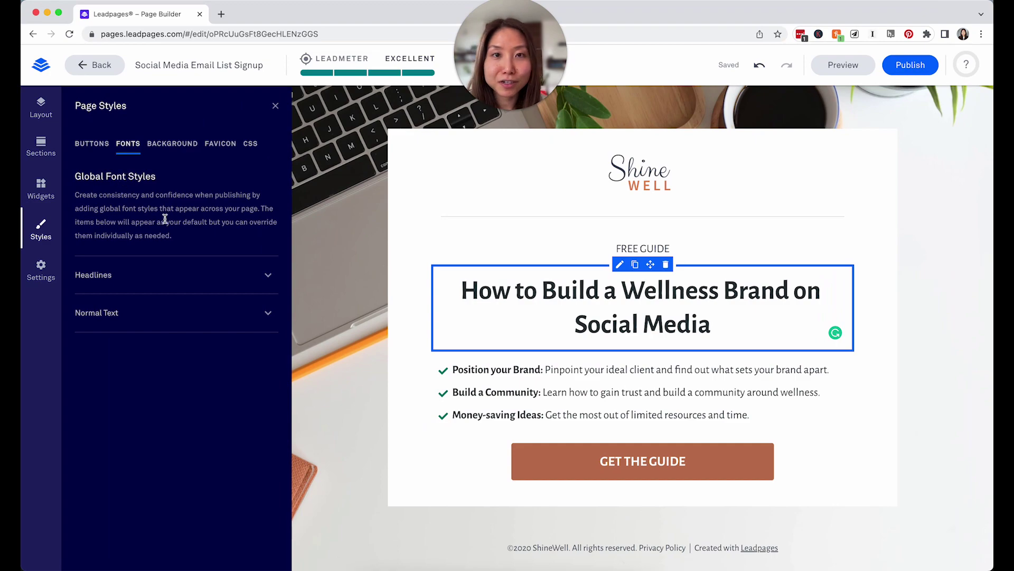
left_click(269, 273)
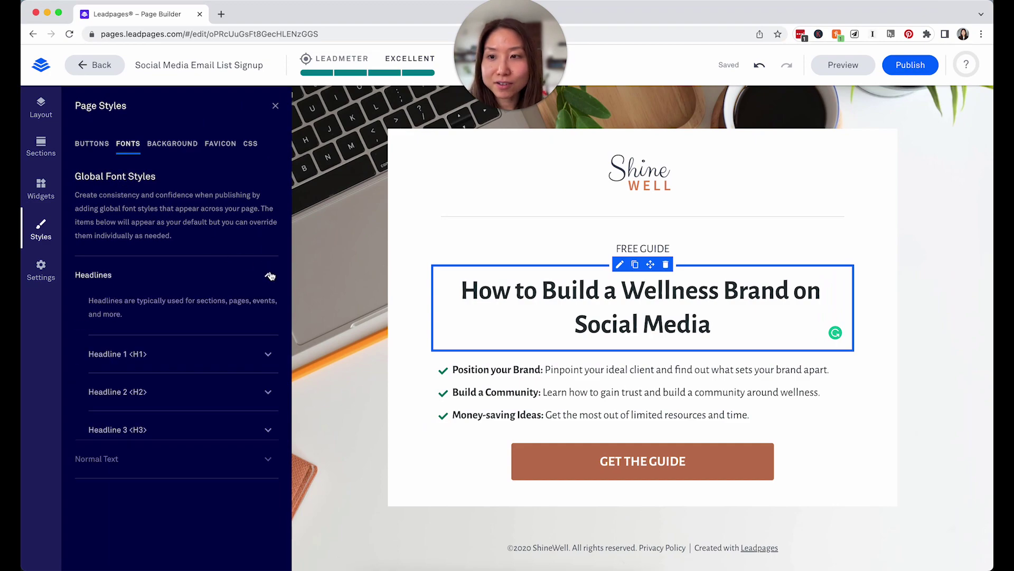
left_click(268, 355)
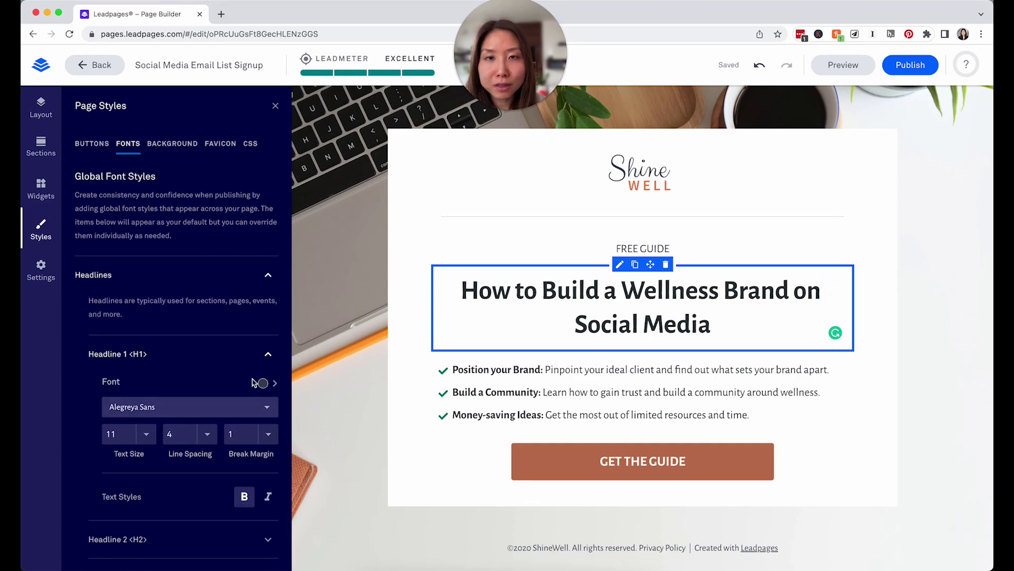
left_click(269, 355)
left_click(267, 393)
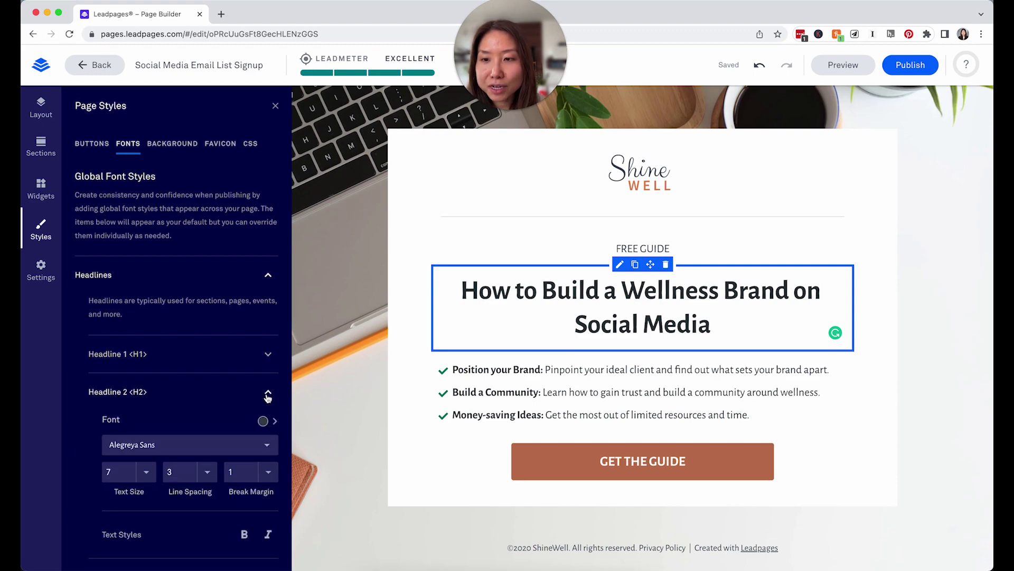
left_click(268, 392)
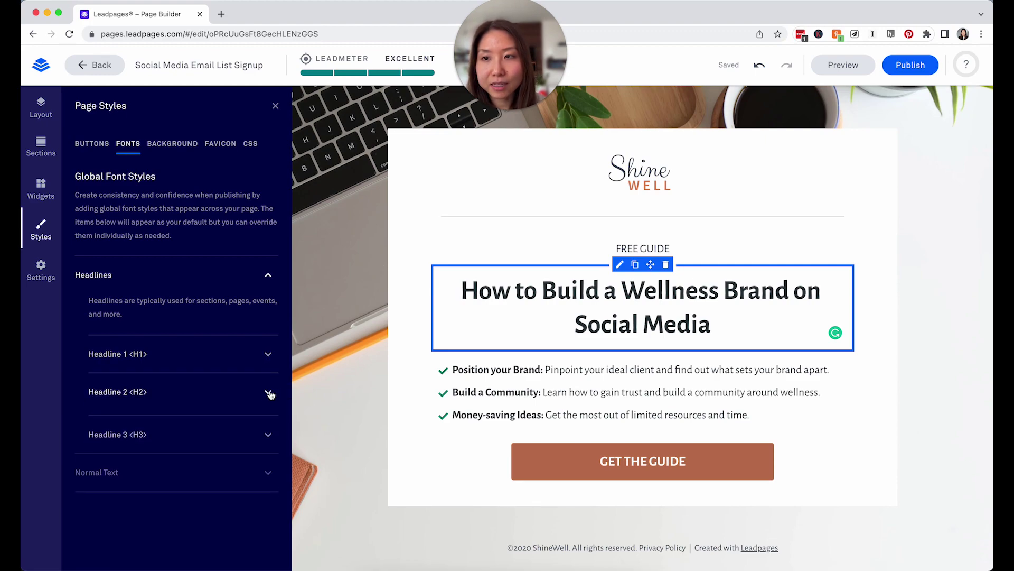
left_click(275, 106)
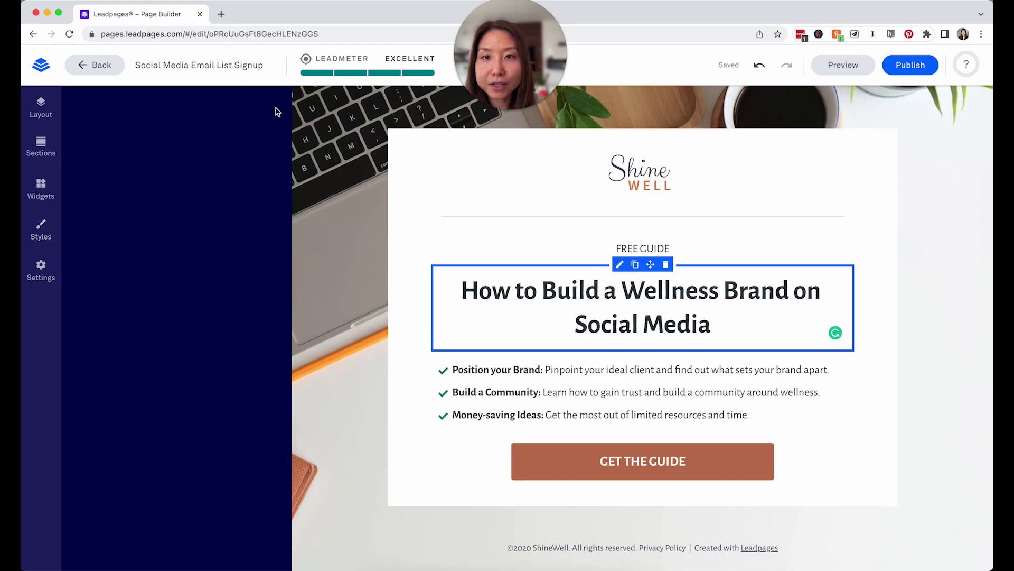
left_click(454, 292)
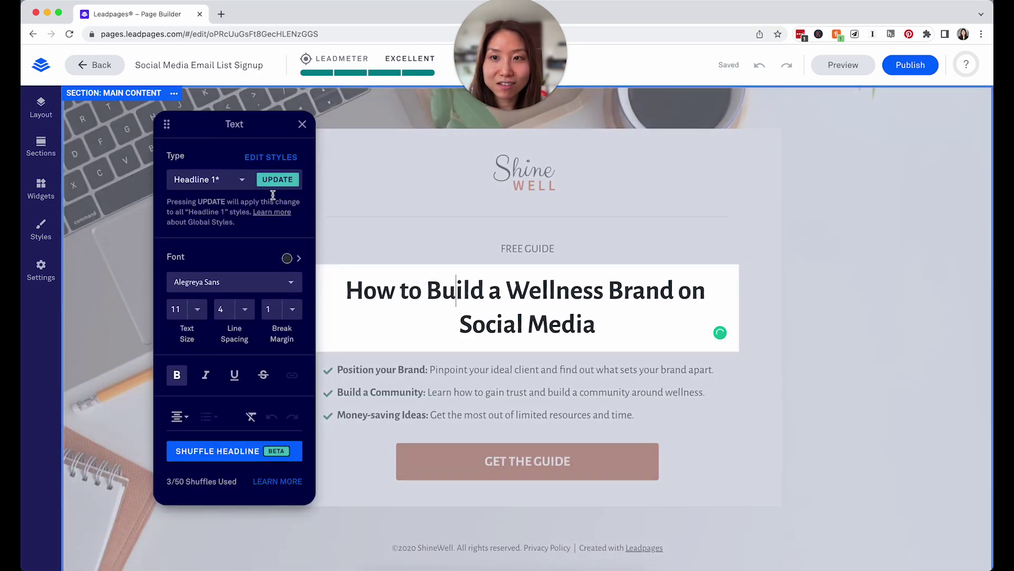
left_click(240, 182)
Deselect the headline so its Text panel closes.
left_click(578, 392)
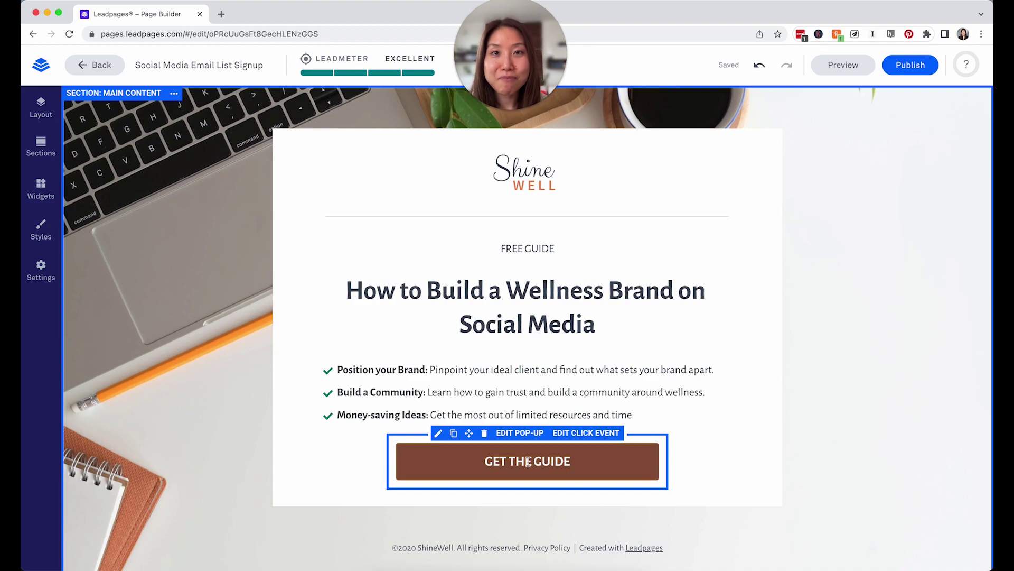
Open the GET THE GUIDE pop-up and its email form's Integrations settings.
left_click(522, 444)
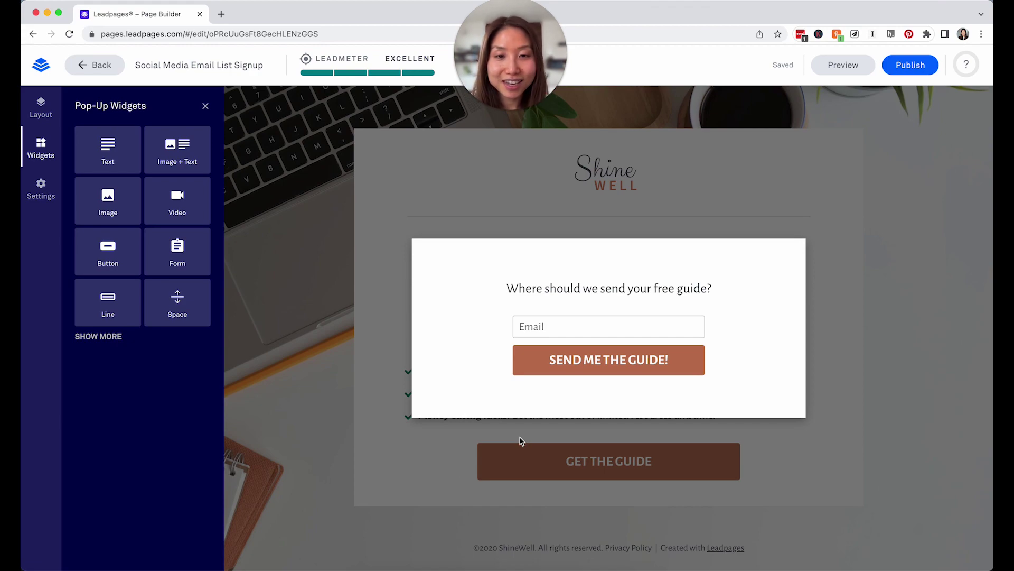
left_click(550, 329)
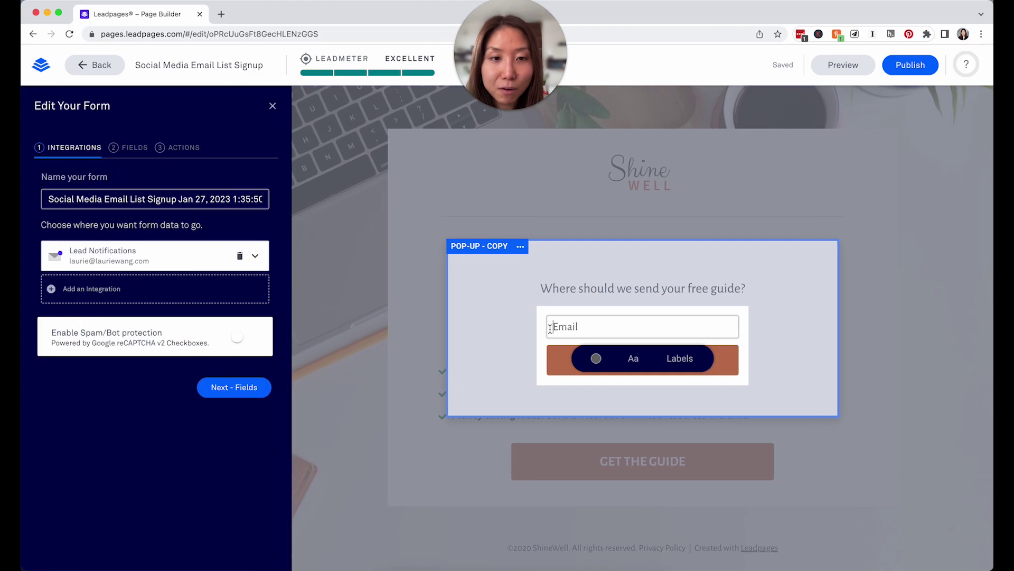
left_click(766, 329)
left_click(521, 321)
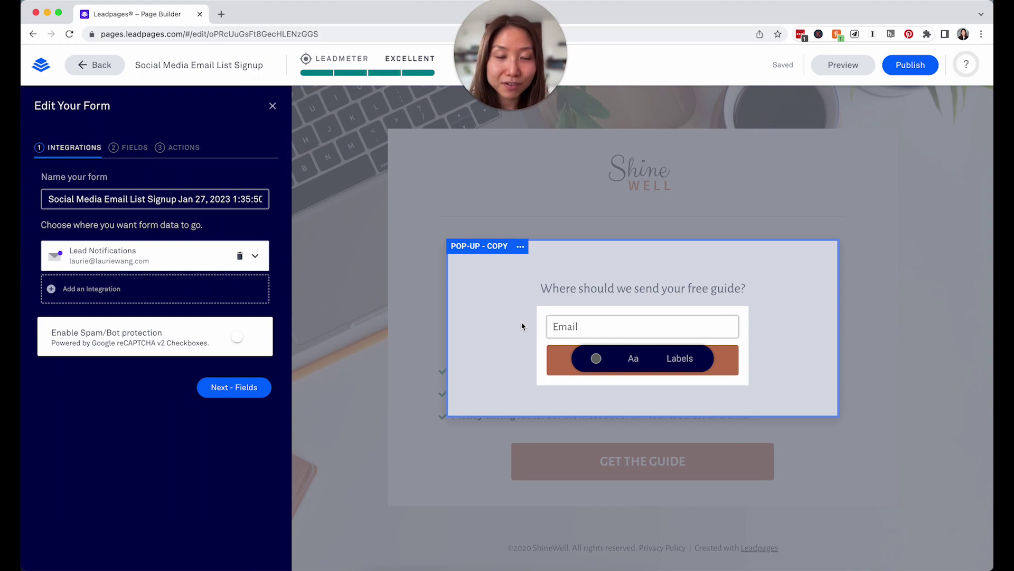
left_click(219, 194)
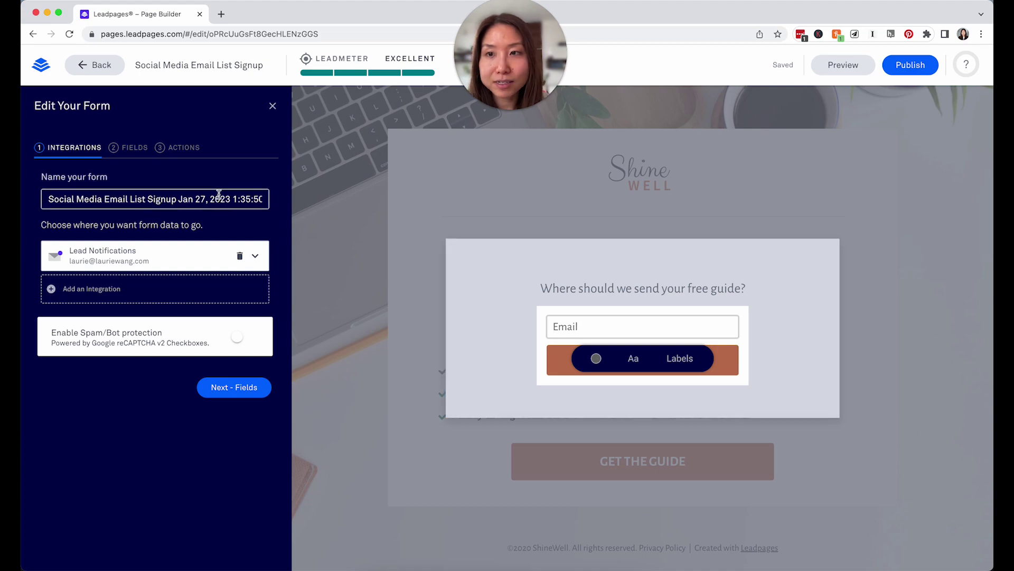
Add a First Name field above Email, then delete it so only Email remains.
left_click(127, 152)
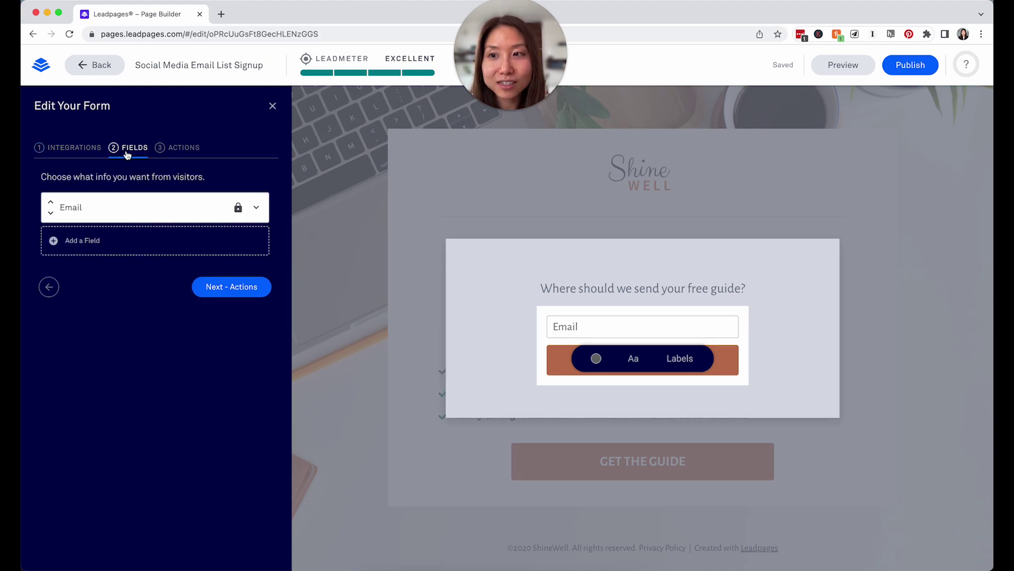
left_click(114, 240)
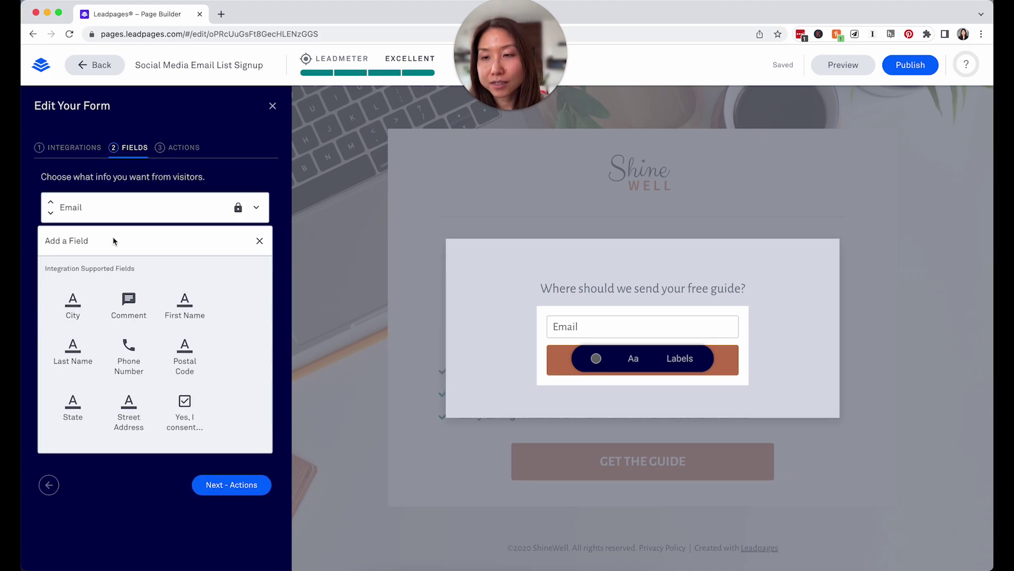
left_click(191, 312)
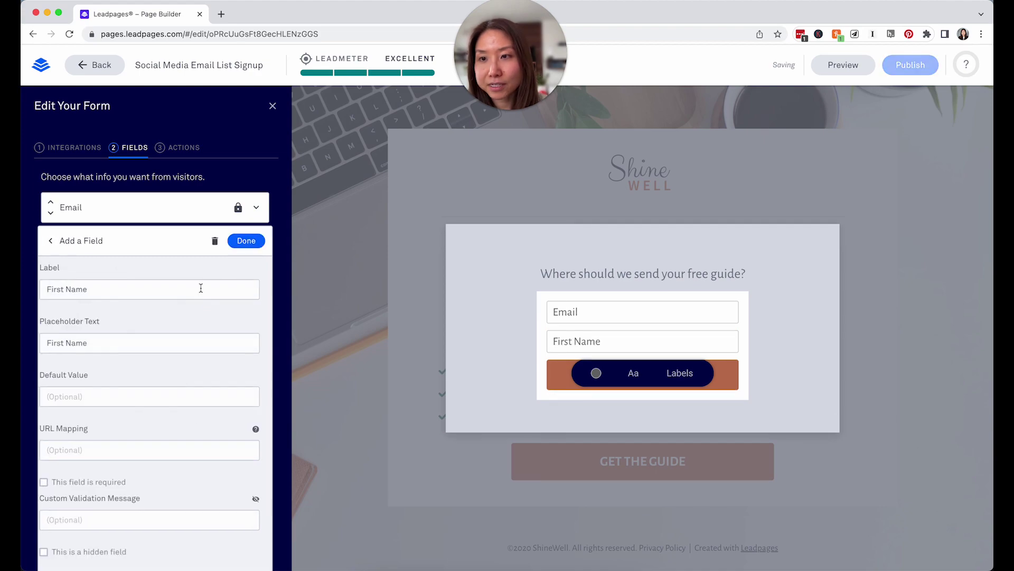
left_click(253, 241)
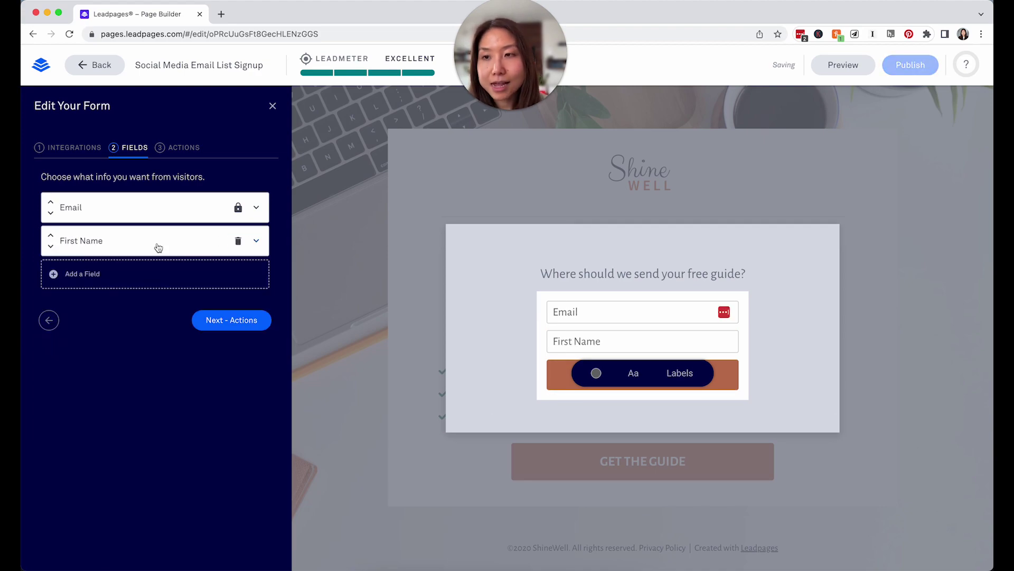
left_click(51, 236)
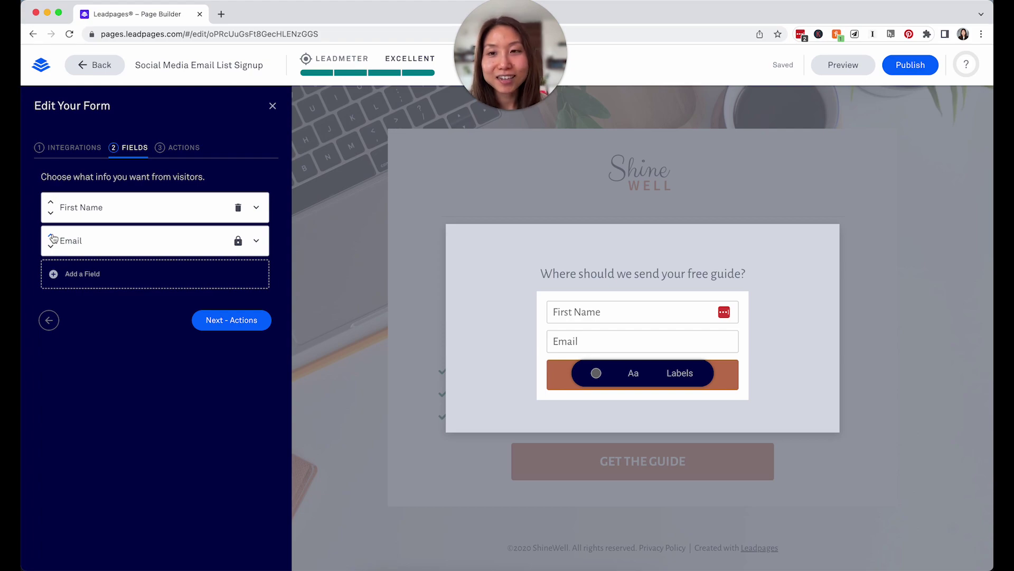
left_click(238, 207)
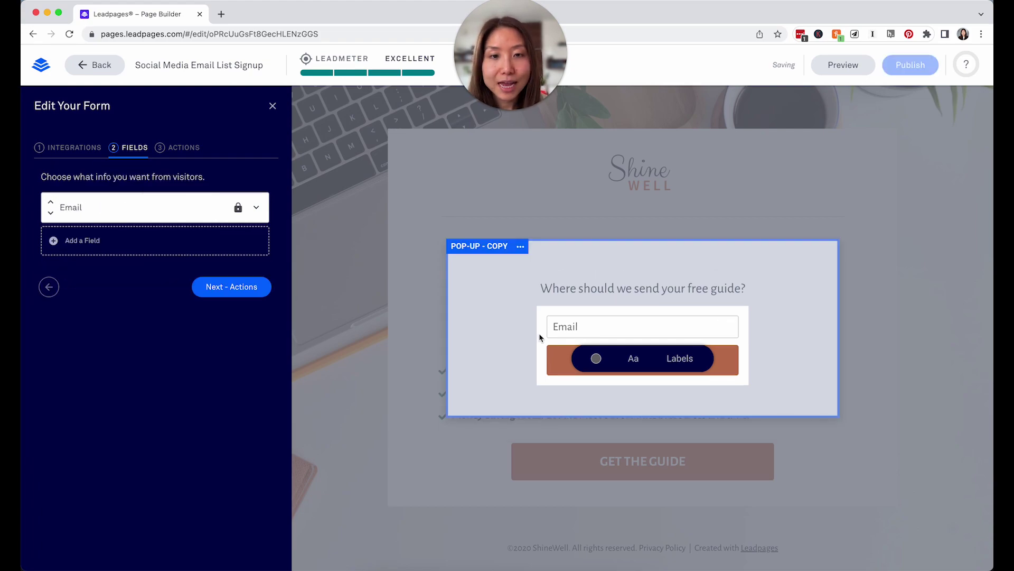
Set the form's after-submit action to Remain on page instead of External URL.
left_click(189, 155)
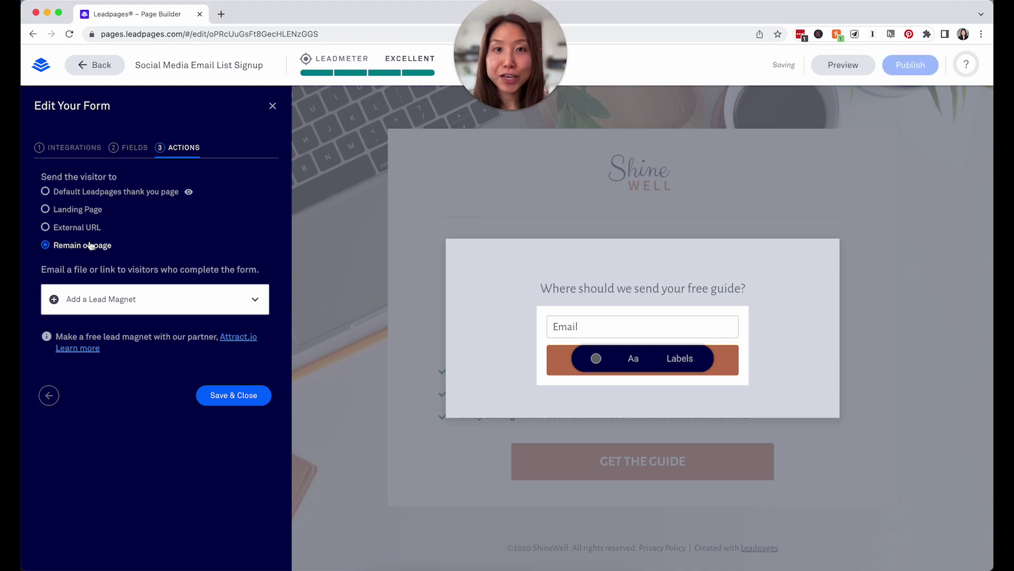
left_click(88, 228)
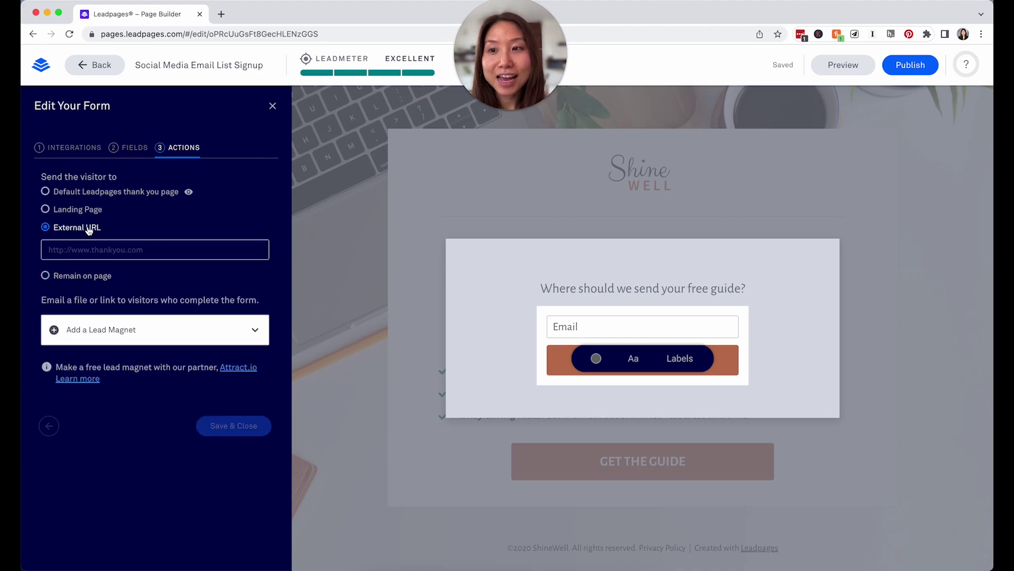
left_click(86, 245)
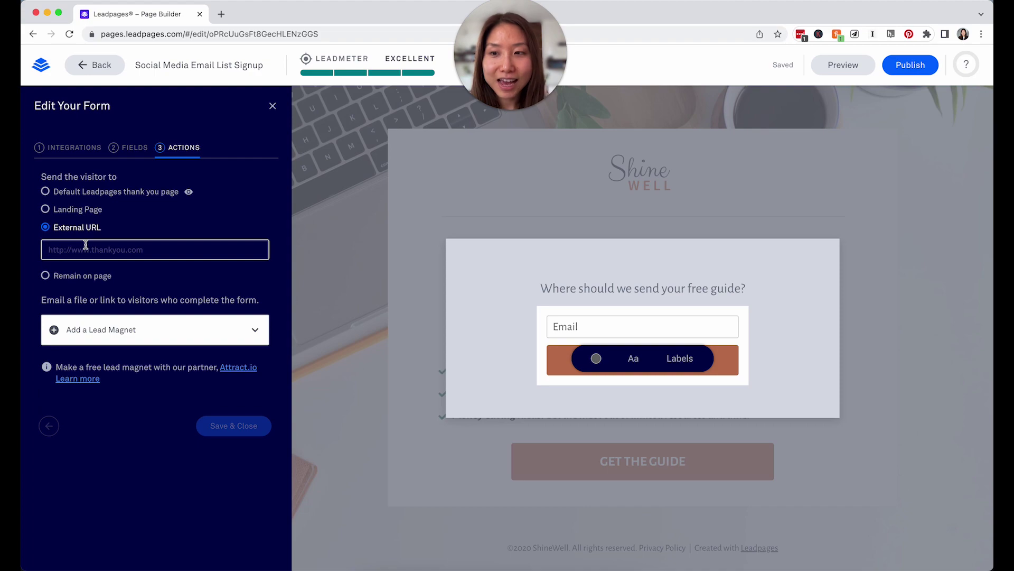
left_click(97, 279)
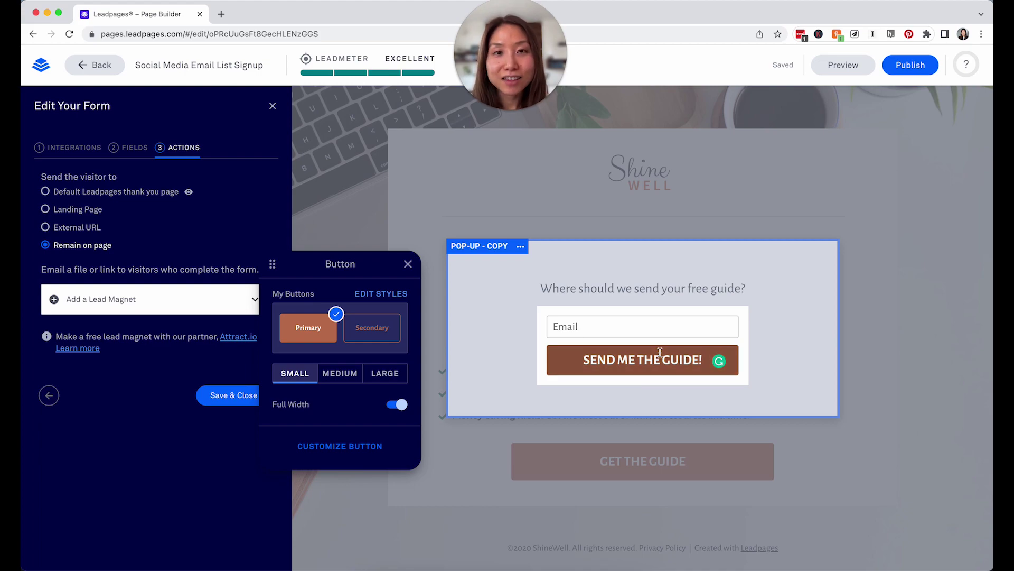
Add a ConvertKit integration sending sign-ups to ConvertKit - Social Media Planner.
left_click(84, 150)
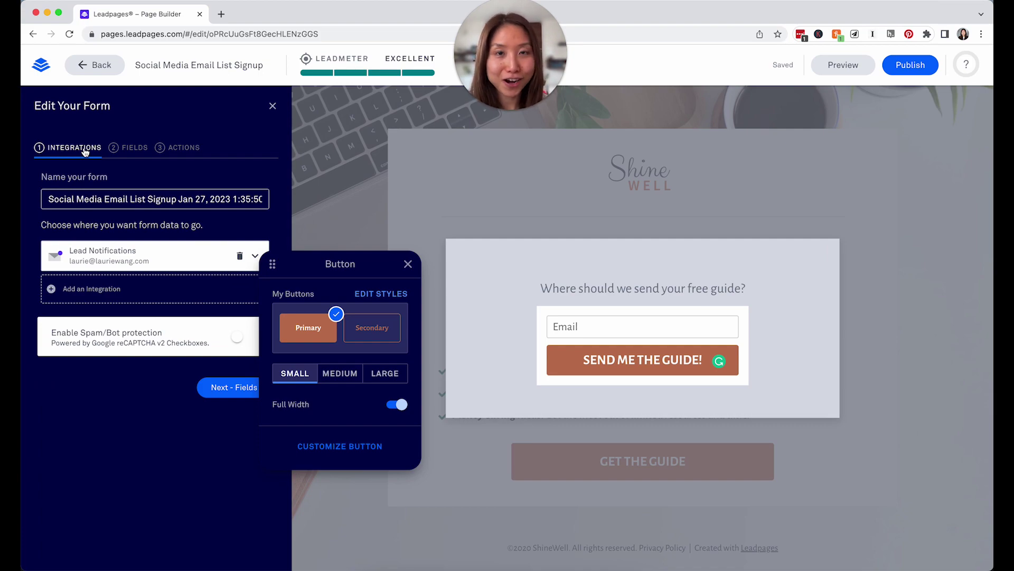
left_click(115, 293)
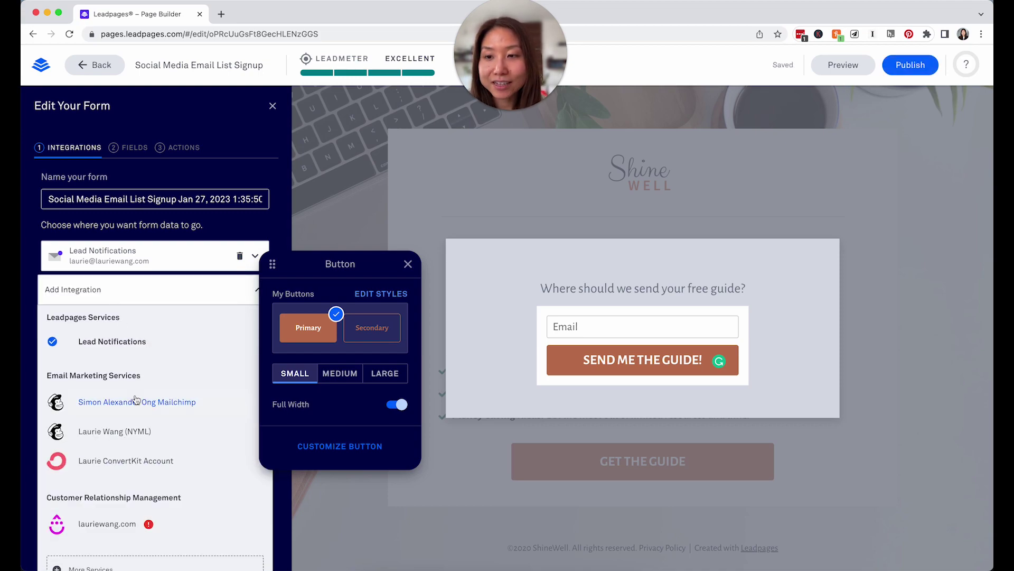
left_click(127, 461)
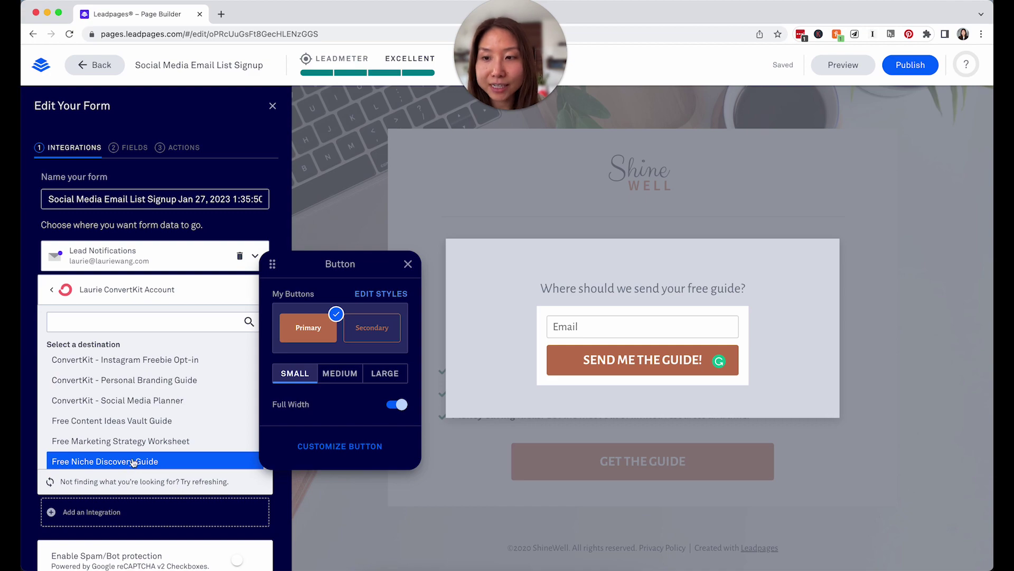
left_click(142, 401)
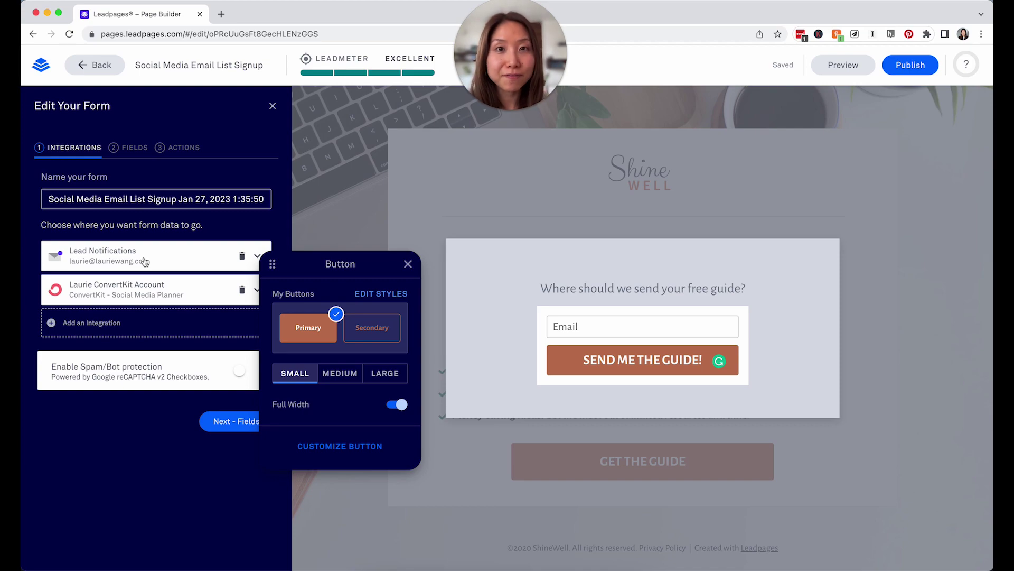
left_click(180, 148)
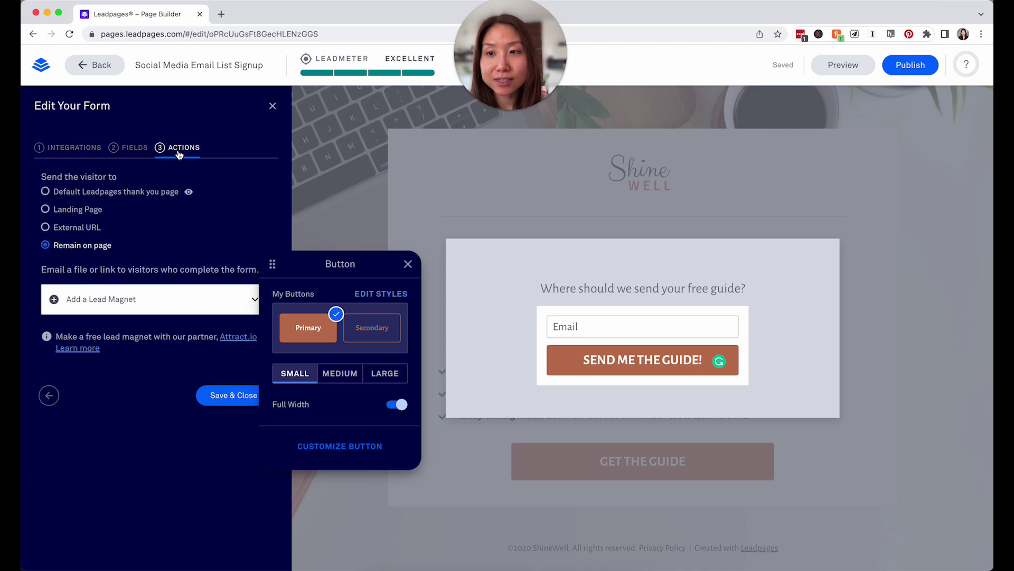
Attach the Instagram Freebie lead magnet and exit the form editor with Escape.
left_click(120, 300)
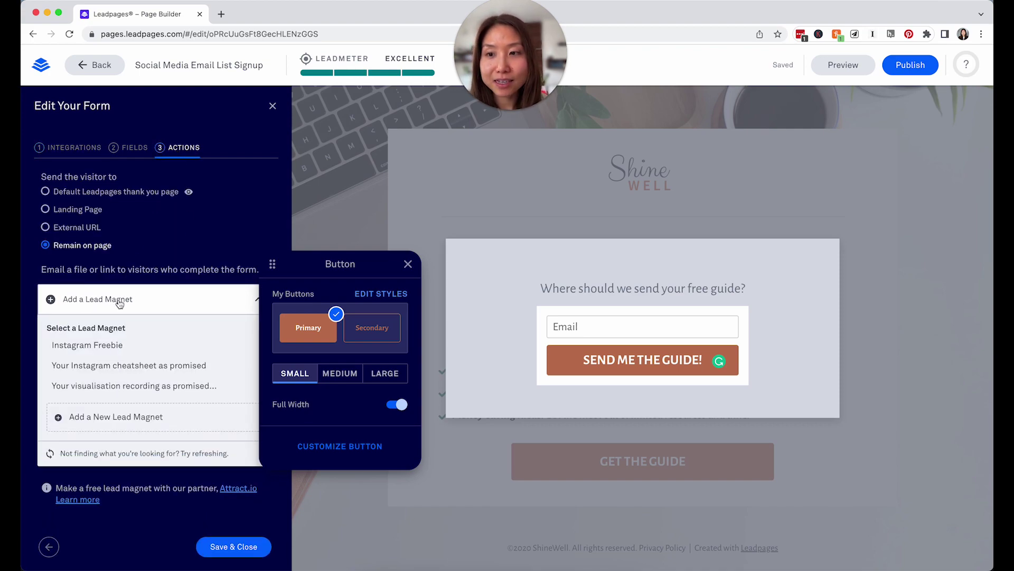
left_click(117, 346)
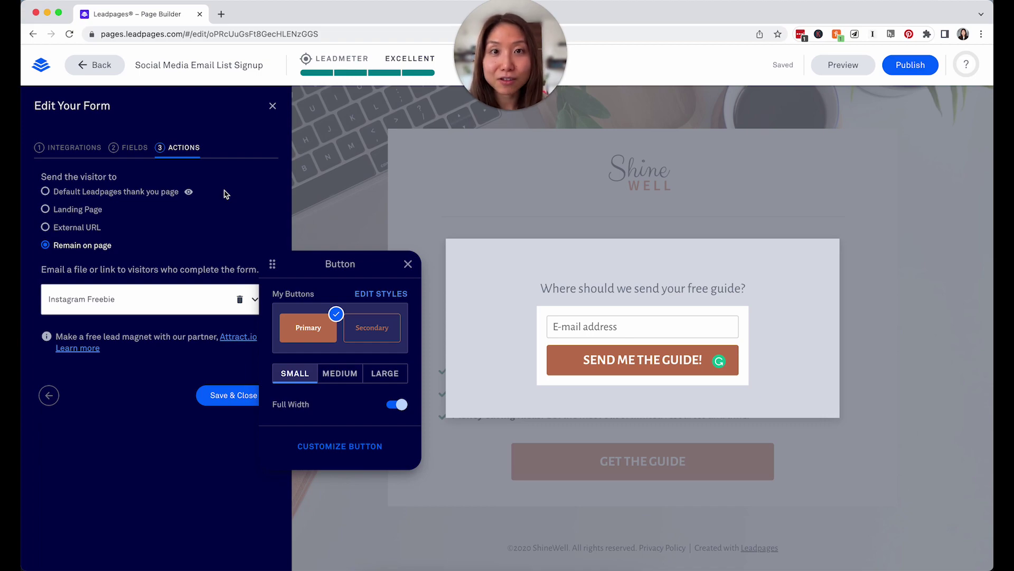
key("Escape")
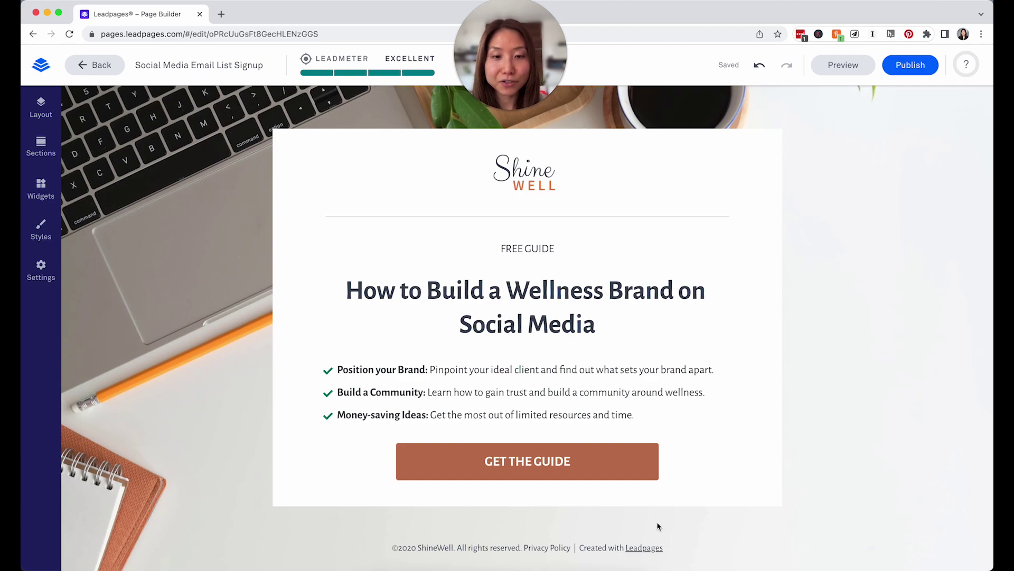
Check the ShineWell footer text, then bring up Publish with slug social-media-email-list-signup.
mouse_move(585, 543)
left_click(510, 535)
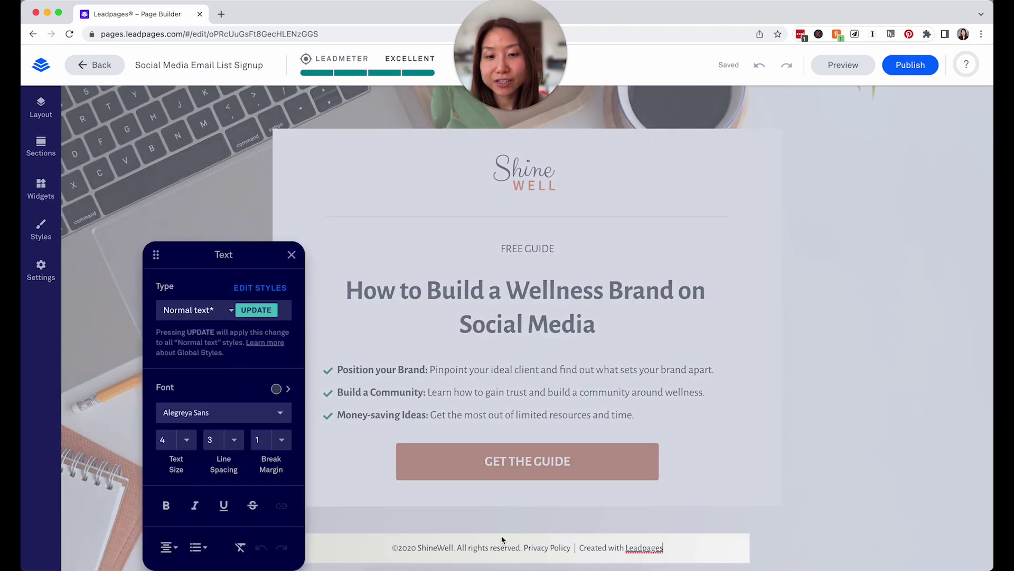
left_click(423, 547)
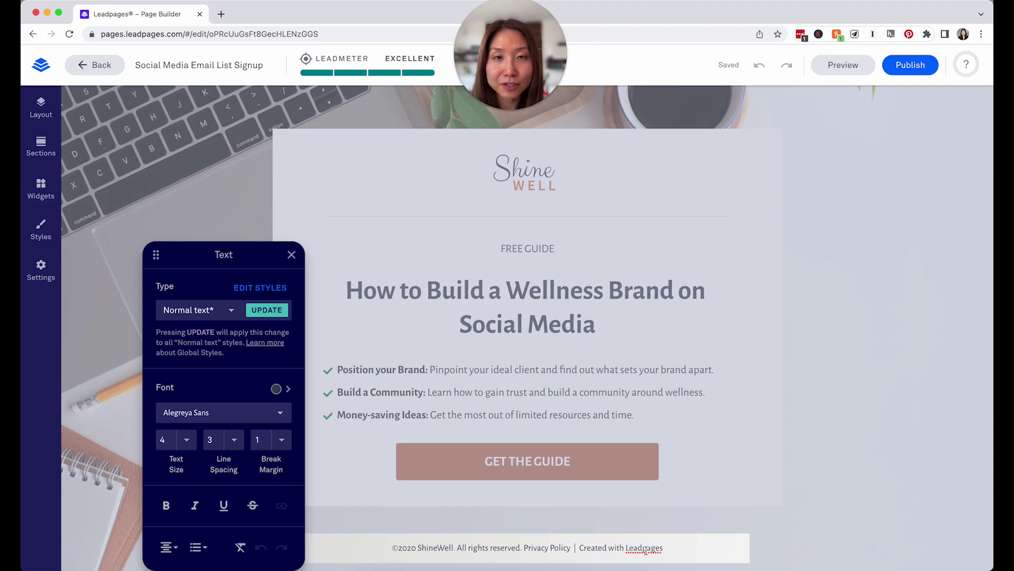
left_click(816, 474)
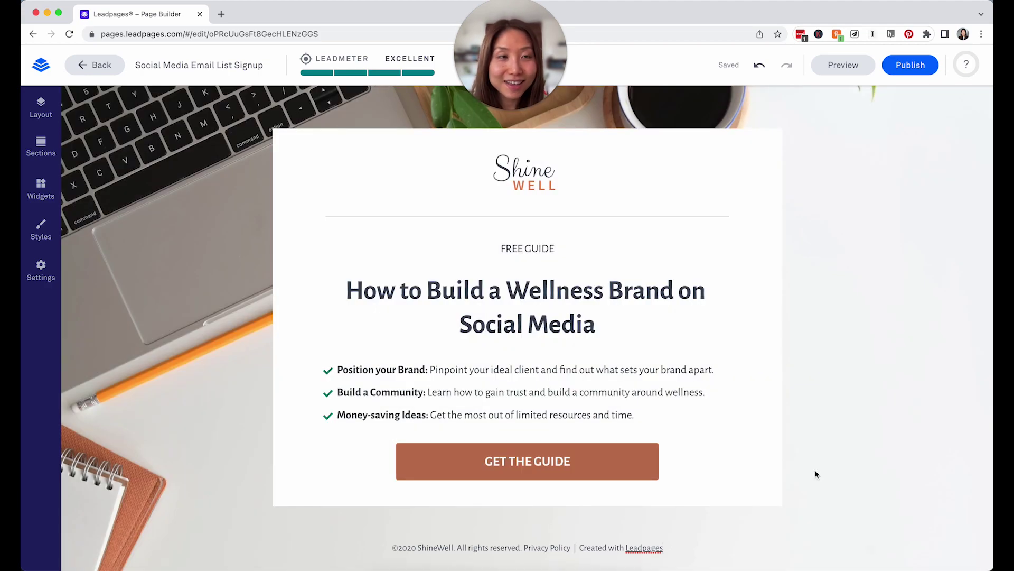
left_click(910, 66)
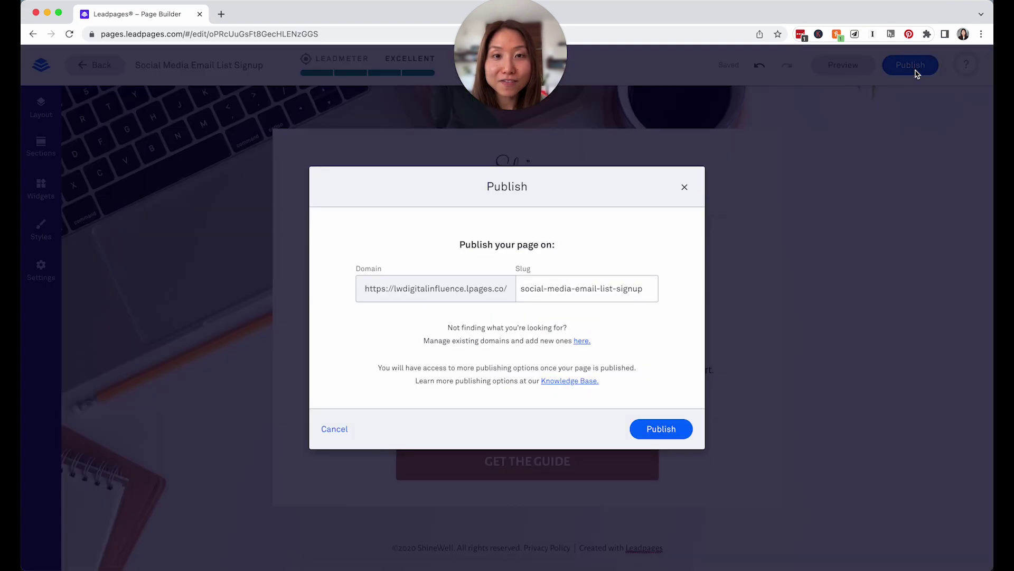